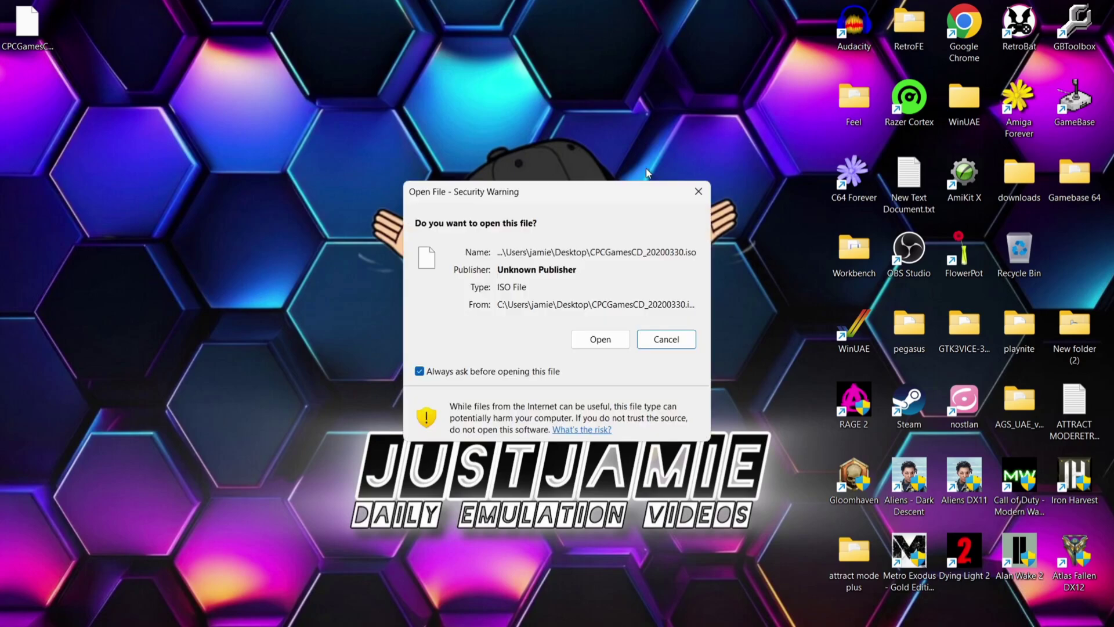
Mount CPCGamesCD_20200330.iso from the desktop and view its contents in a maximised window
left_click(597, 339)
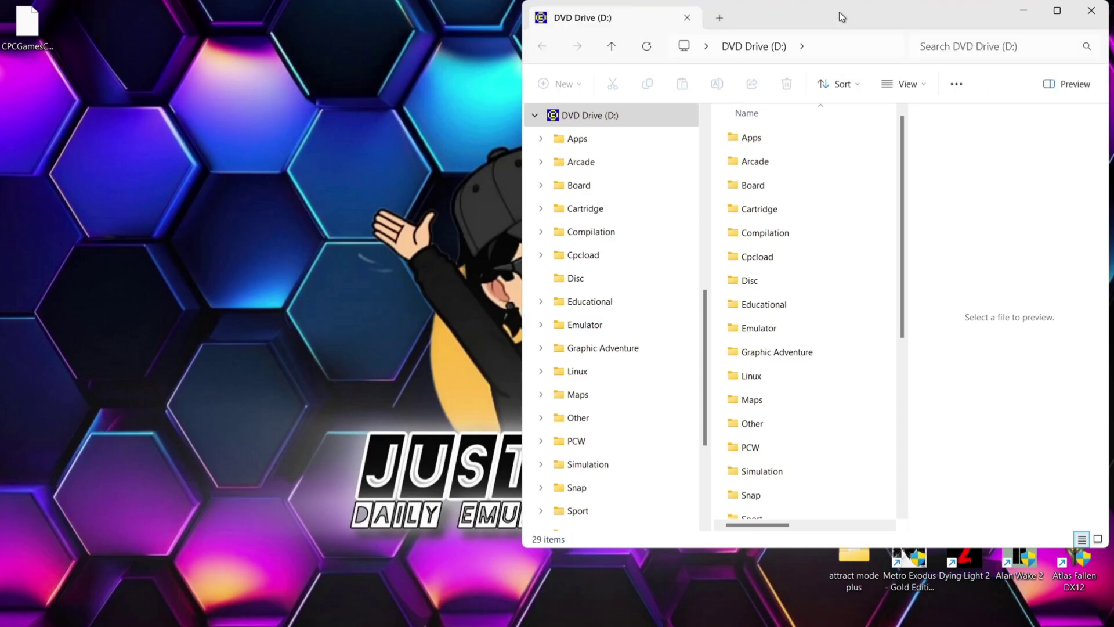
double_click(840, 16)
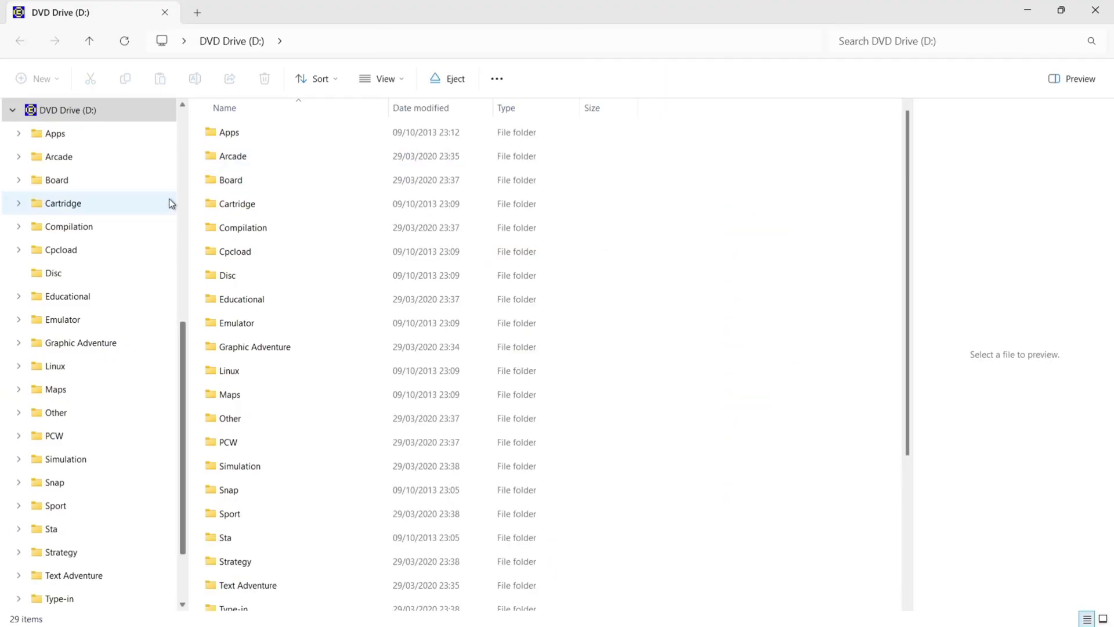
left_click_drag(186, 362, 190, 295)
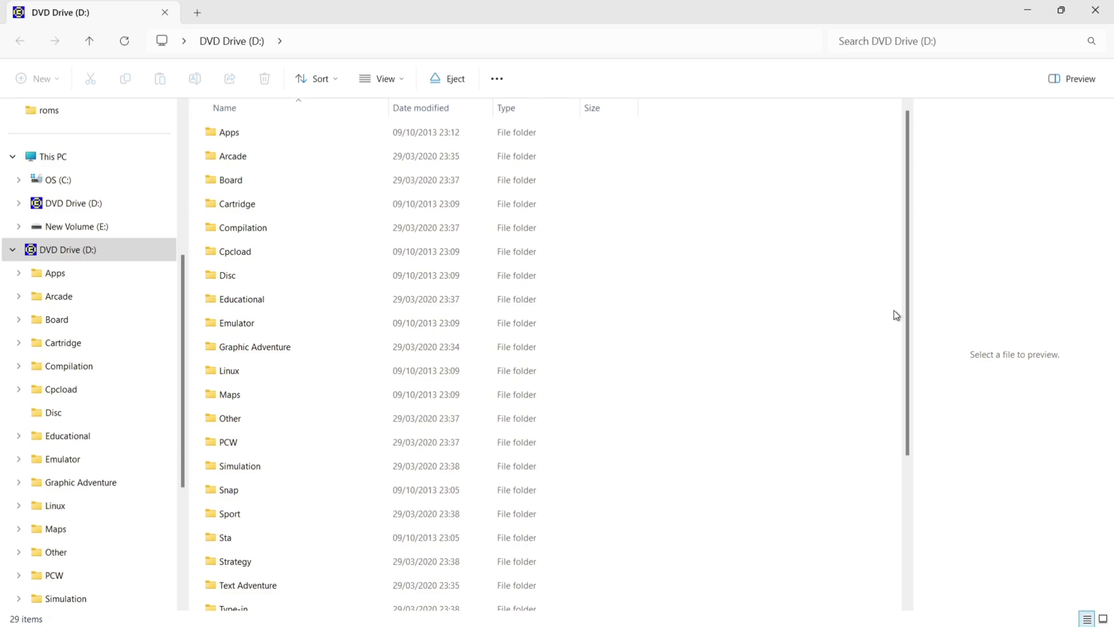
Launch cpcgamescd.bat from the mounted DVD drive and allow it to run despite the SmartScreen warning
left_click_drag(906, 309, 912, 486)
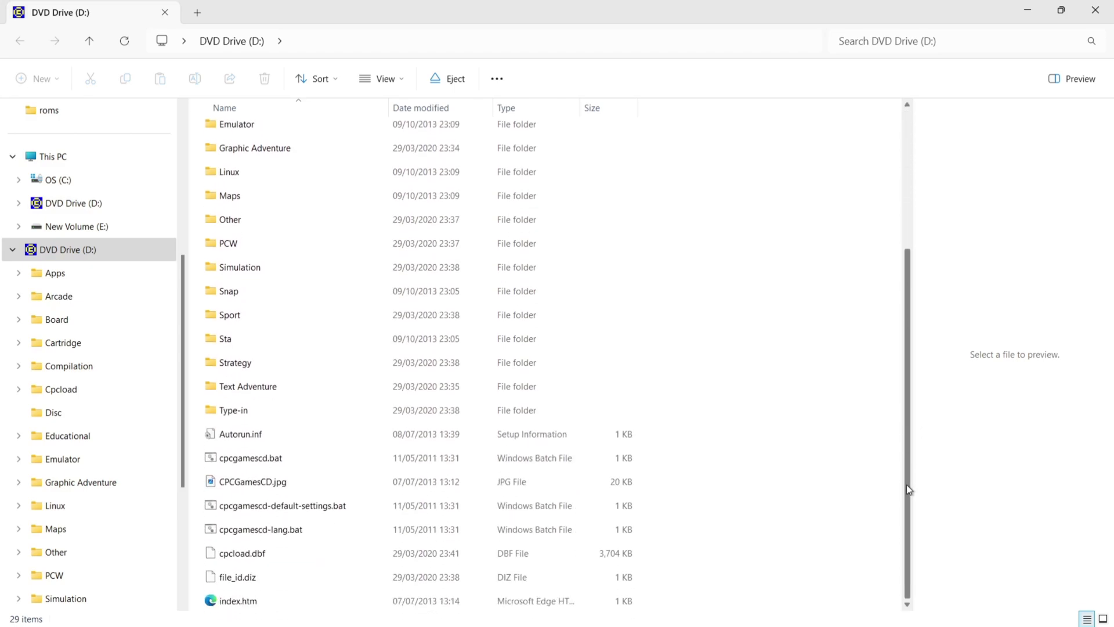
double_click(333, 454)
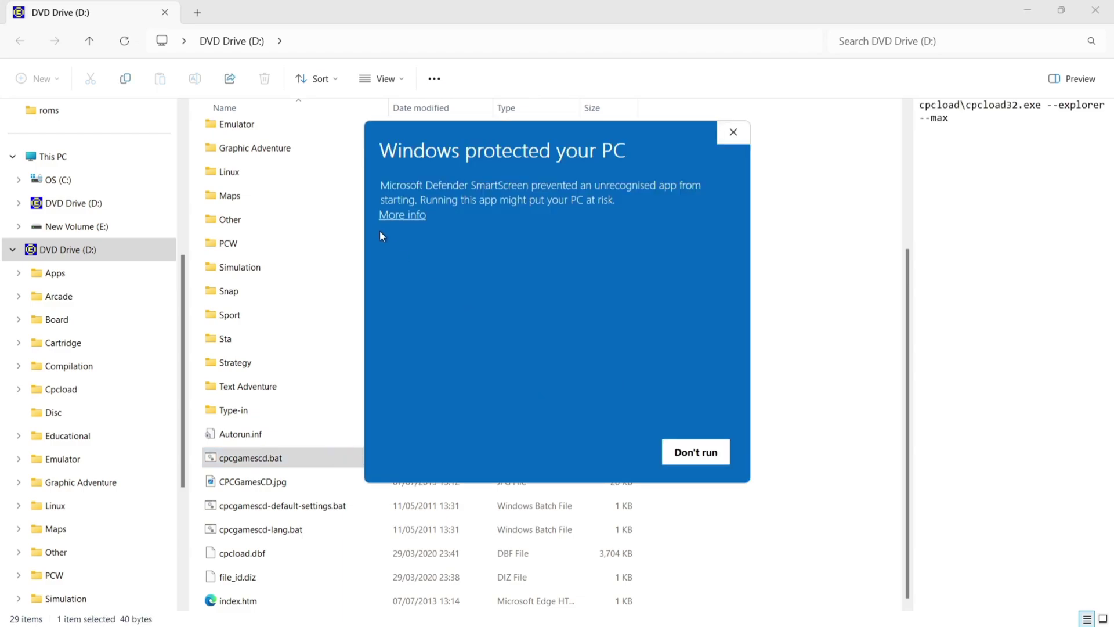
left_click(413, 216)
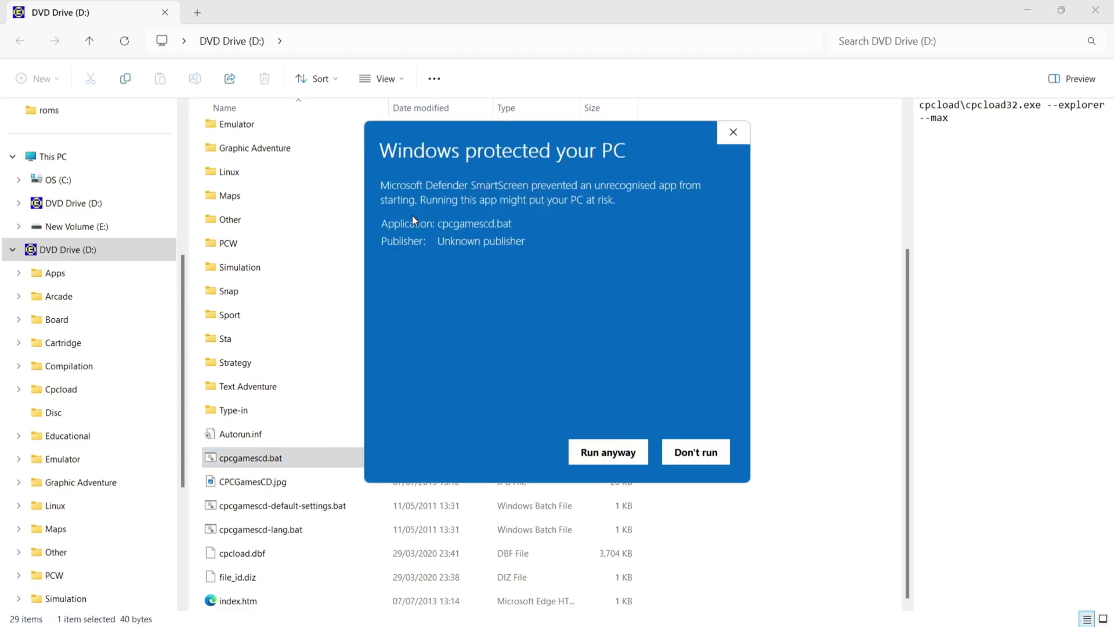
left_click(601, 459)
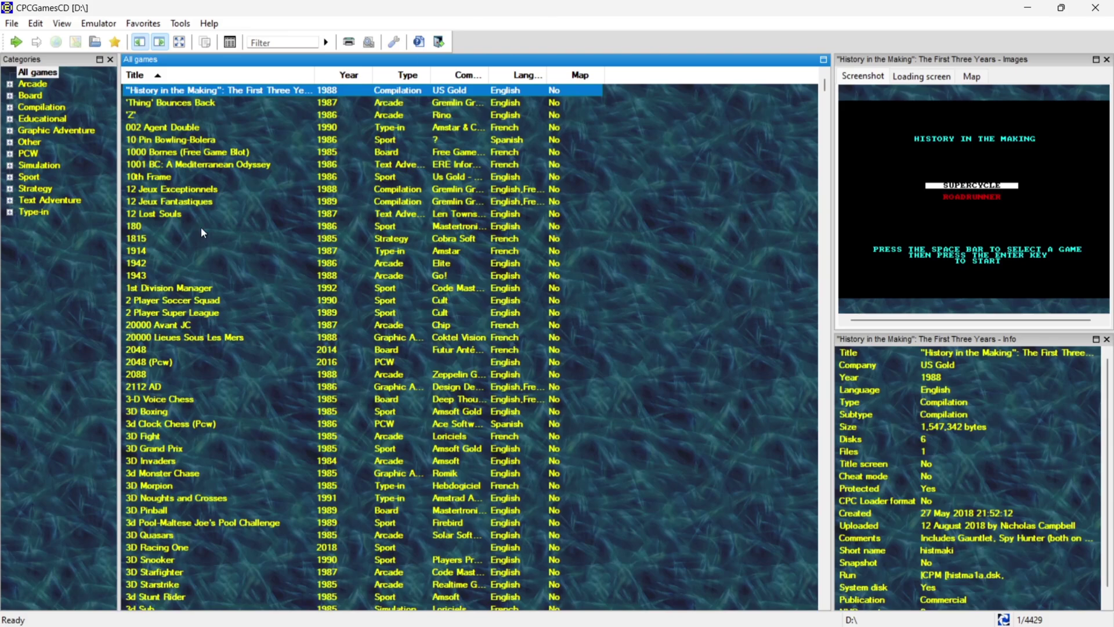
Open the run dialog for the game 1943 and review its info and screenshots
left_click(165, 273)
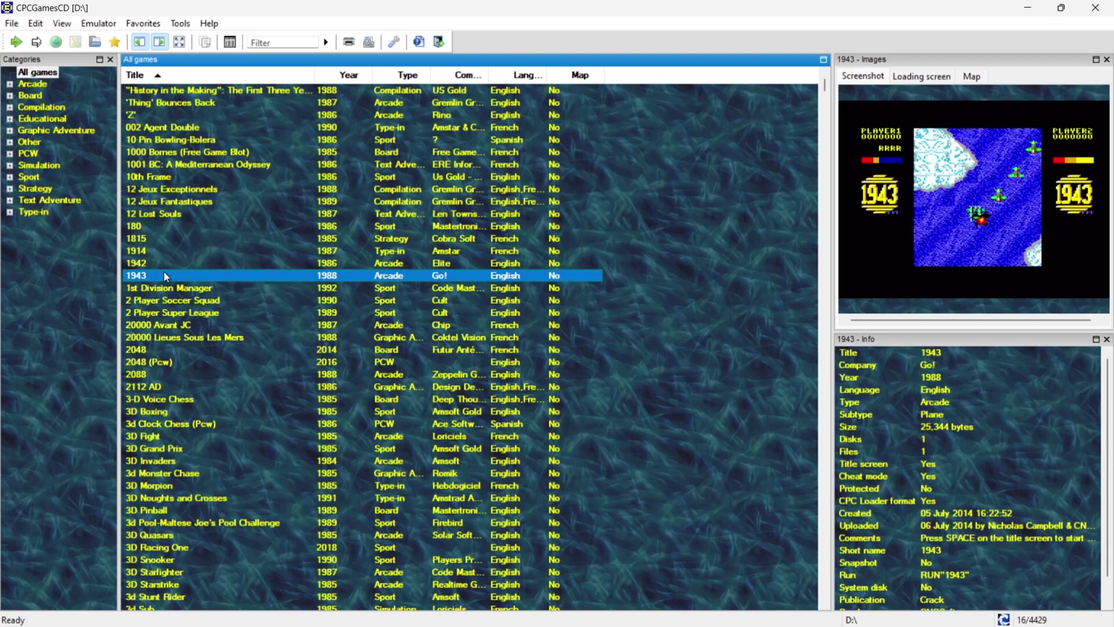
double_click(164, 272)
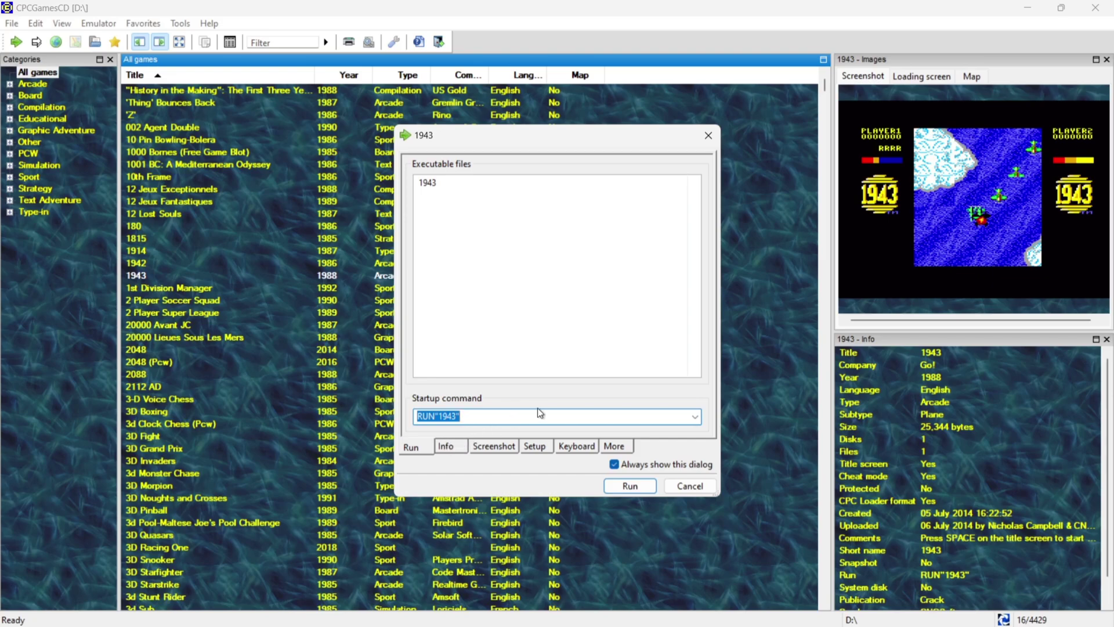
left_click(444, 448)
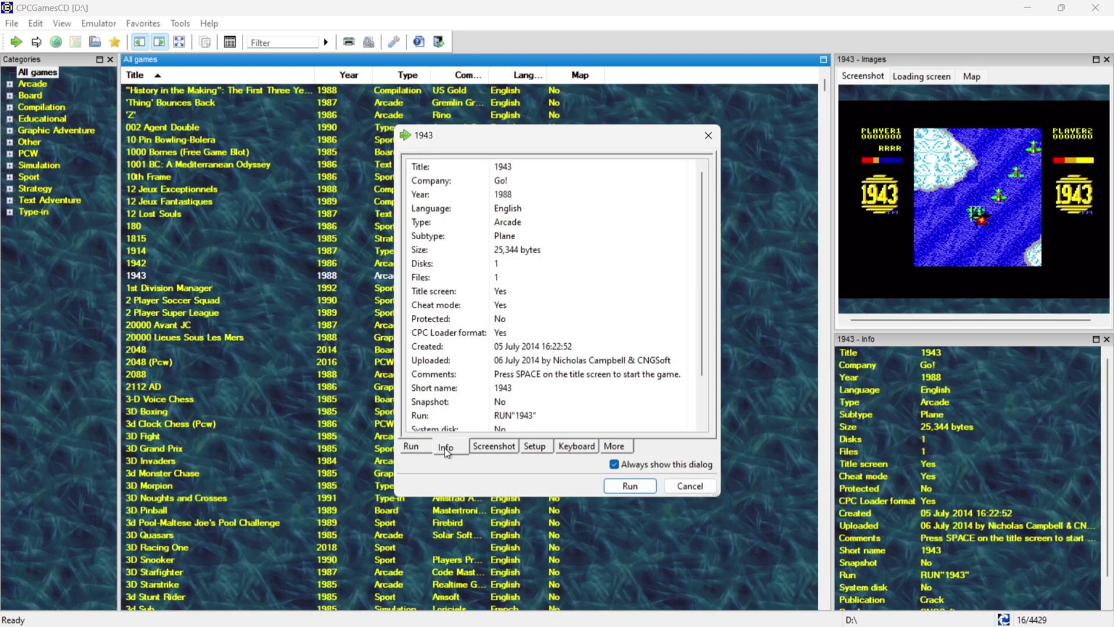
left_click(514, 448)
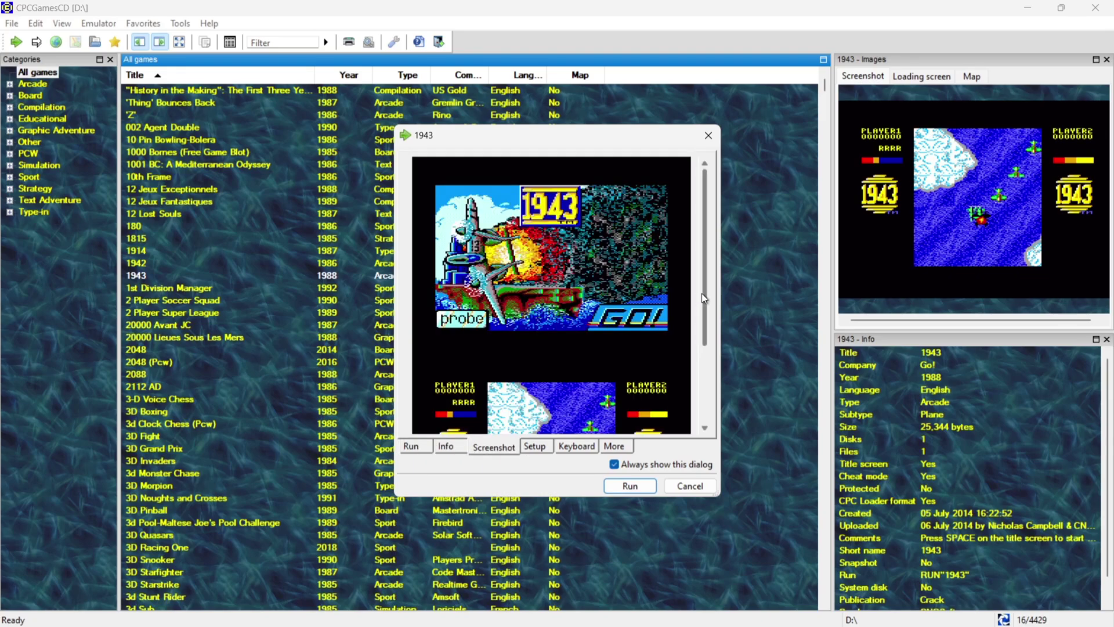
left_click(706, 301)
In the 1943 emulator setup, turn off fullscreen and choose High resolution
left_click(533, 448)
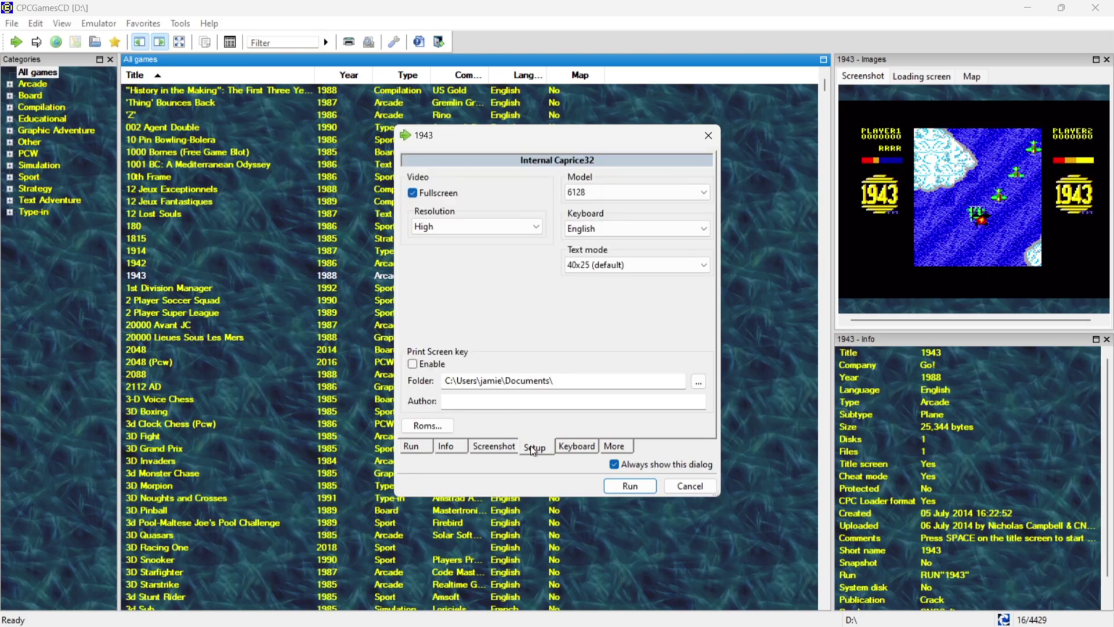
left_click(414, 194)
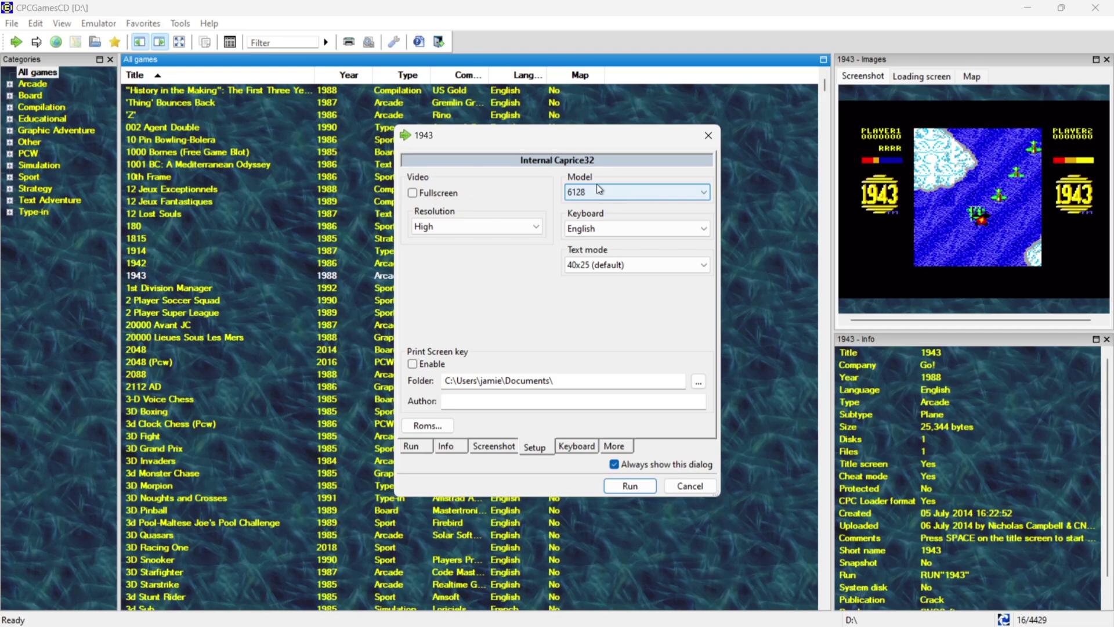
left_click(490, 231)
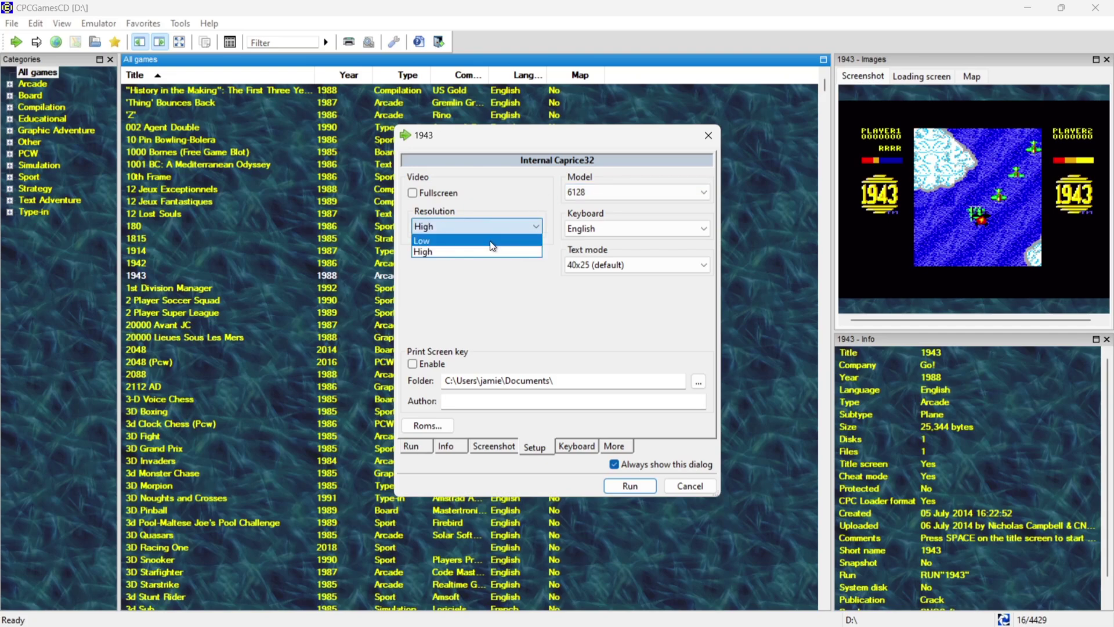
left_click(489, 253)
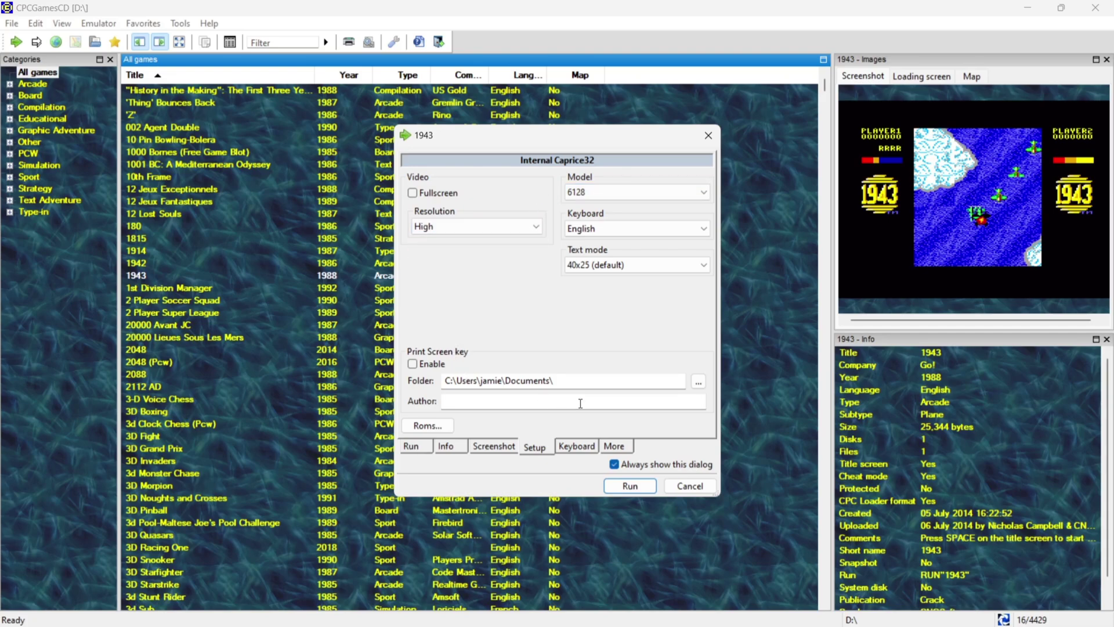
Review the keyboard functions and file details for 1943, and run the game with infinite energy
left_click(587, 445)
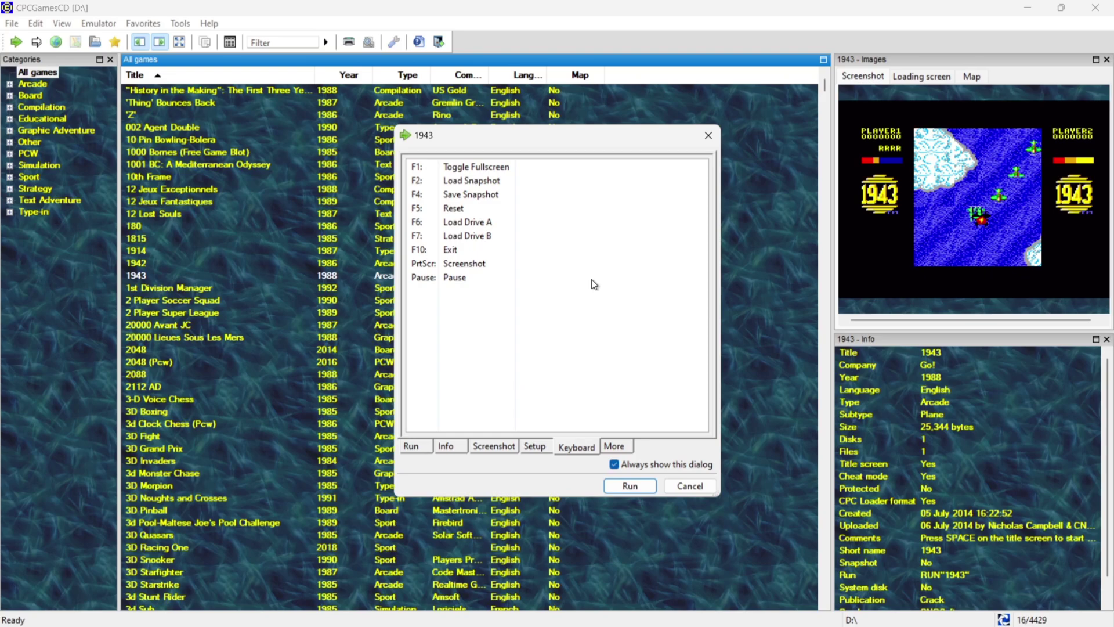
left_click(613, 446)
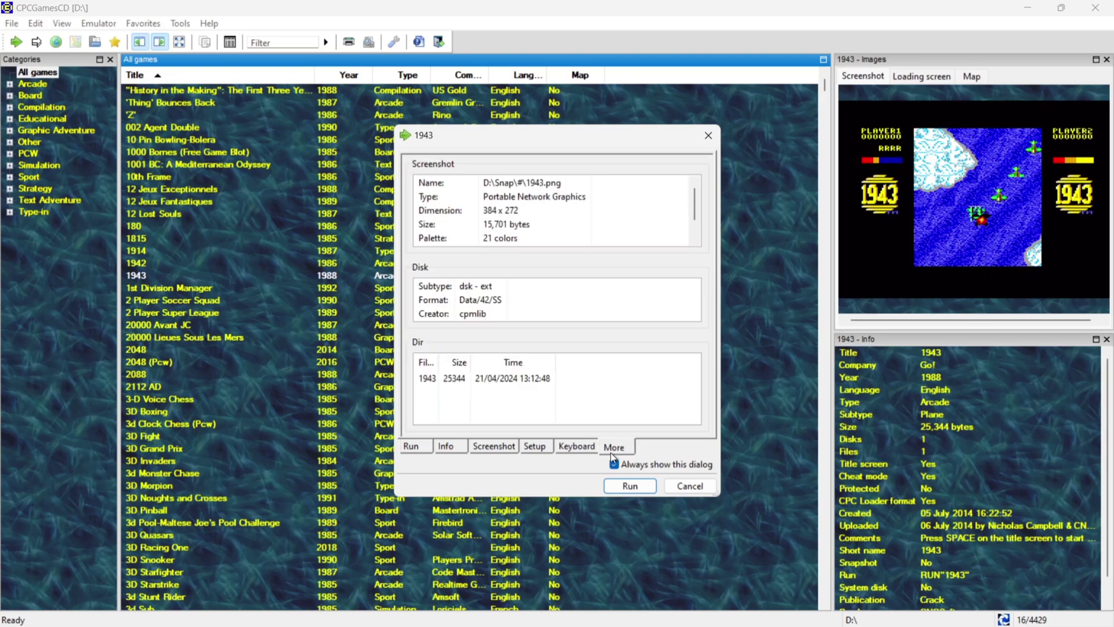
left_click(633, 481)
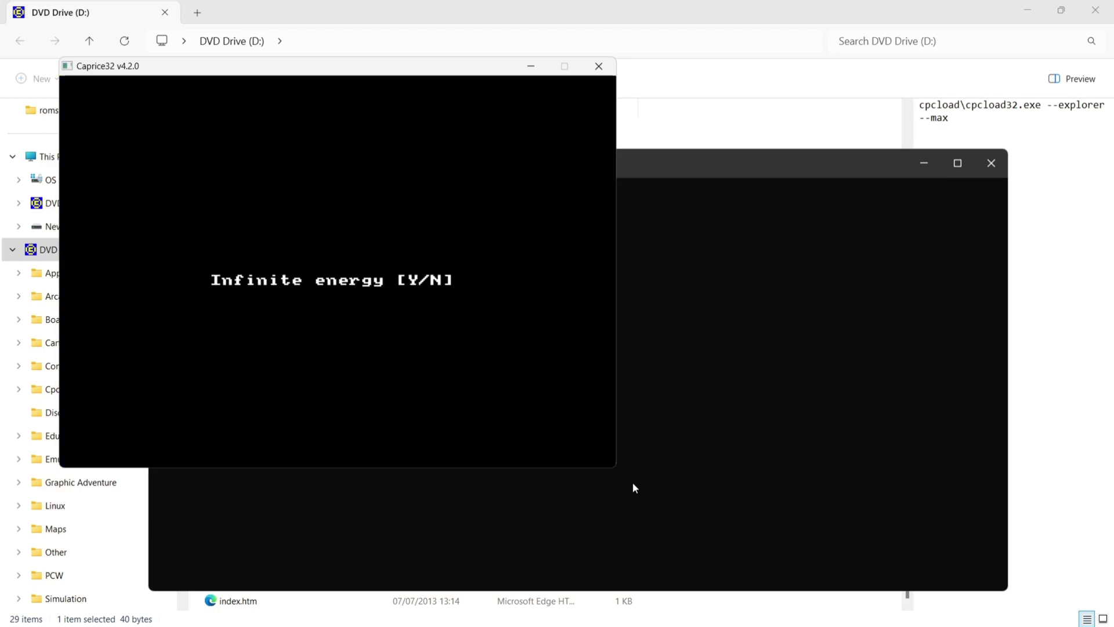
key("y")
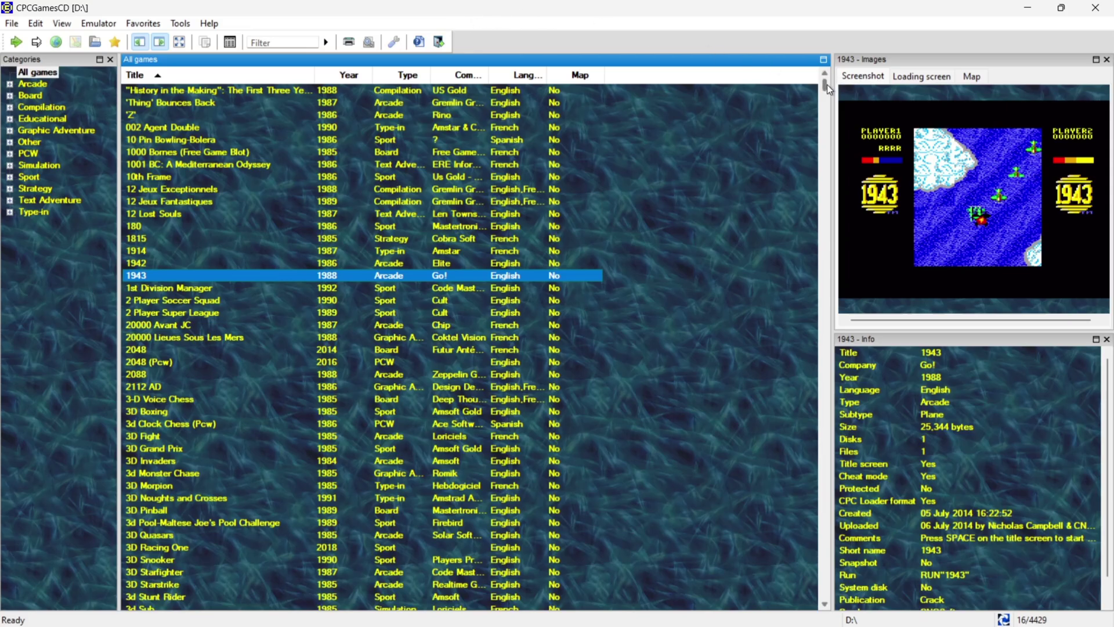
Run Barbarian II with fullscreen enabled and proceed past its loading screen
left_click_drag(827, 85, 824, 127)
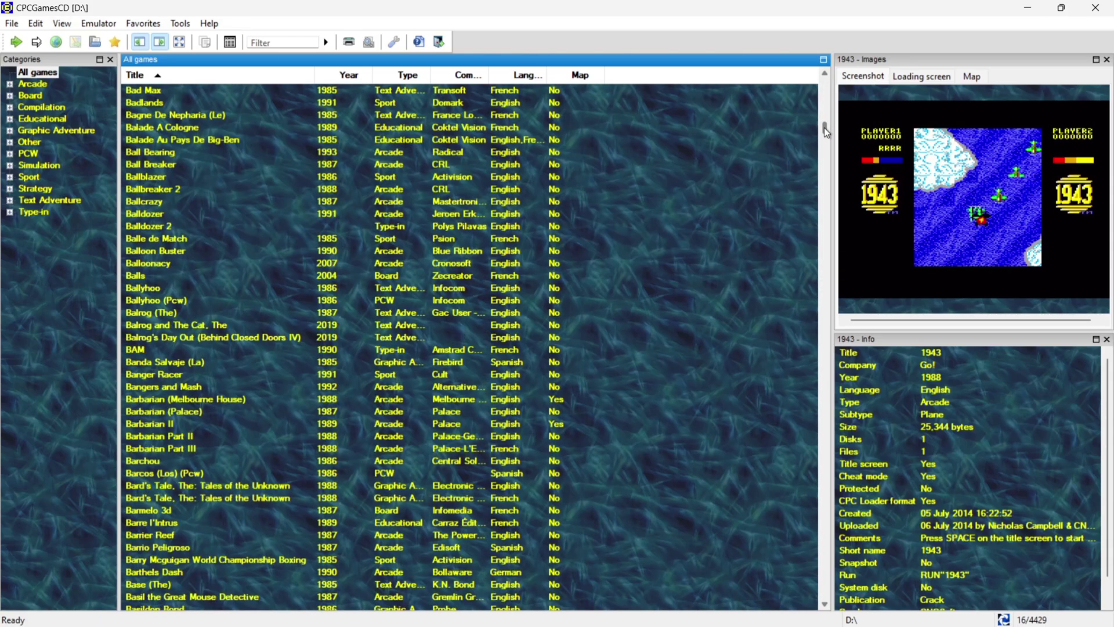
left_click(172, 420)
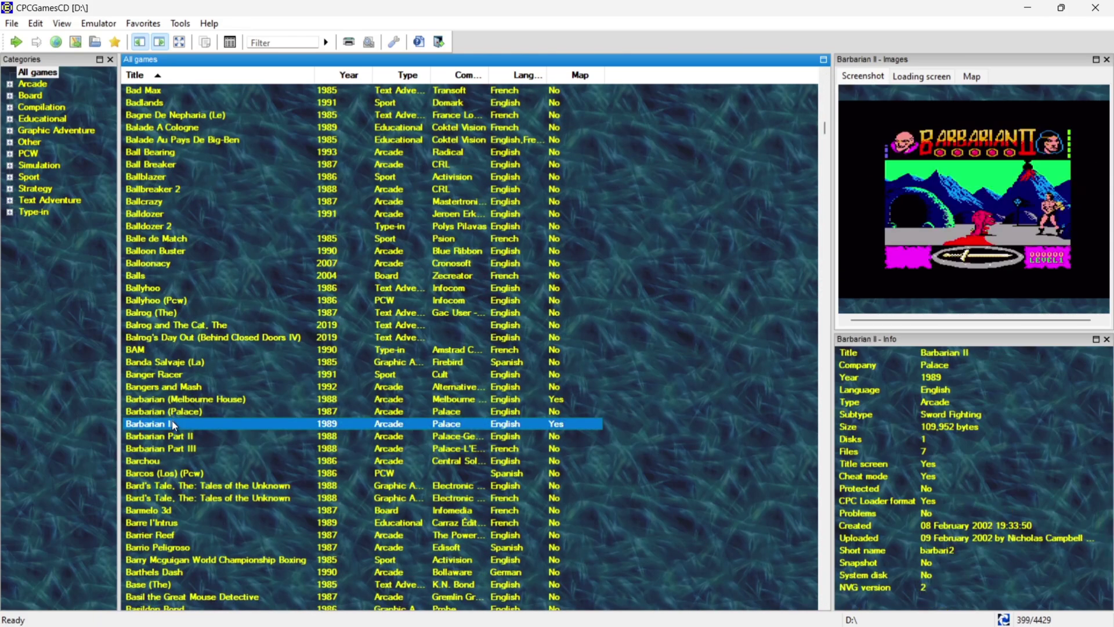
right_click(171, 420)
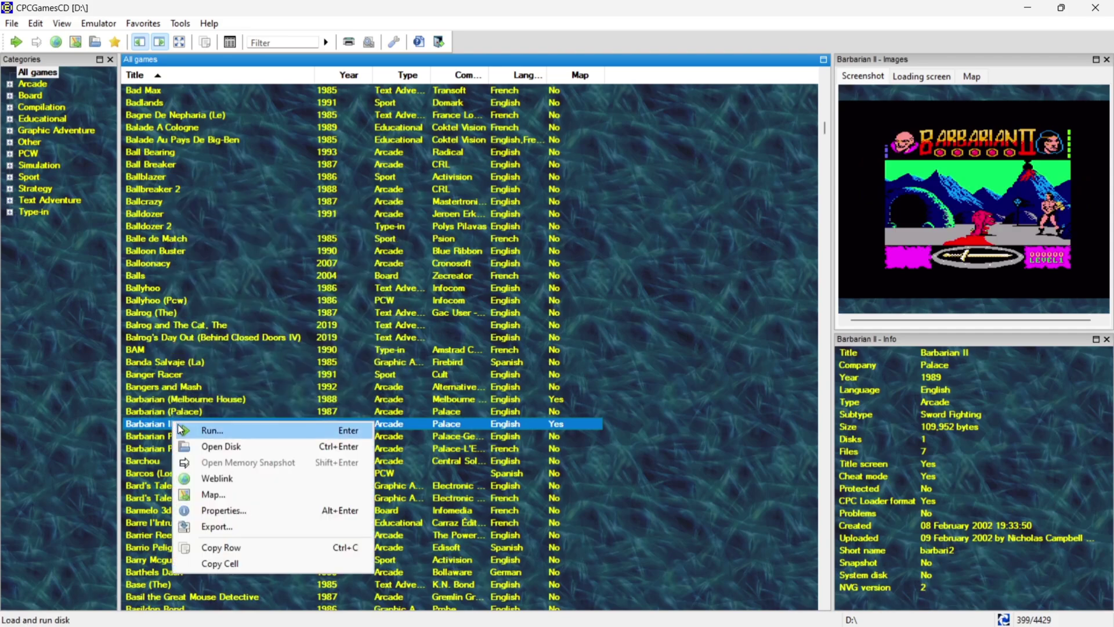
left_click(220, 433)
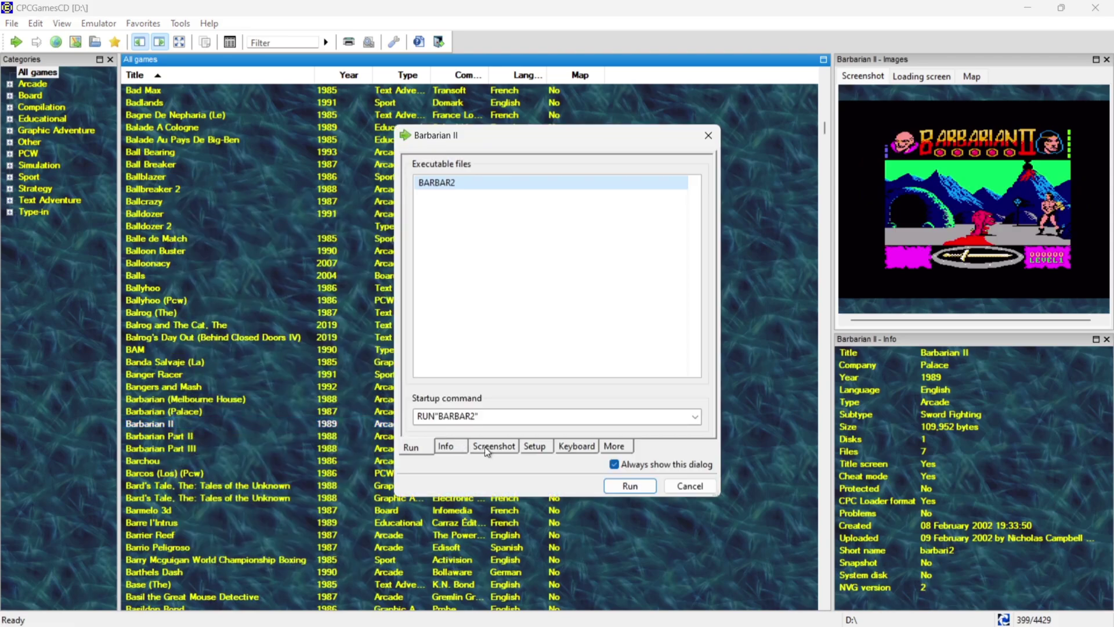
left_click(547, 448)
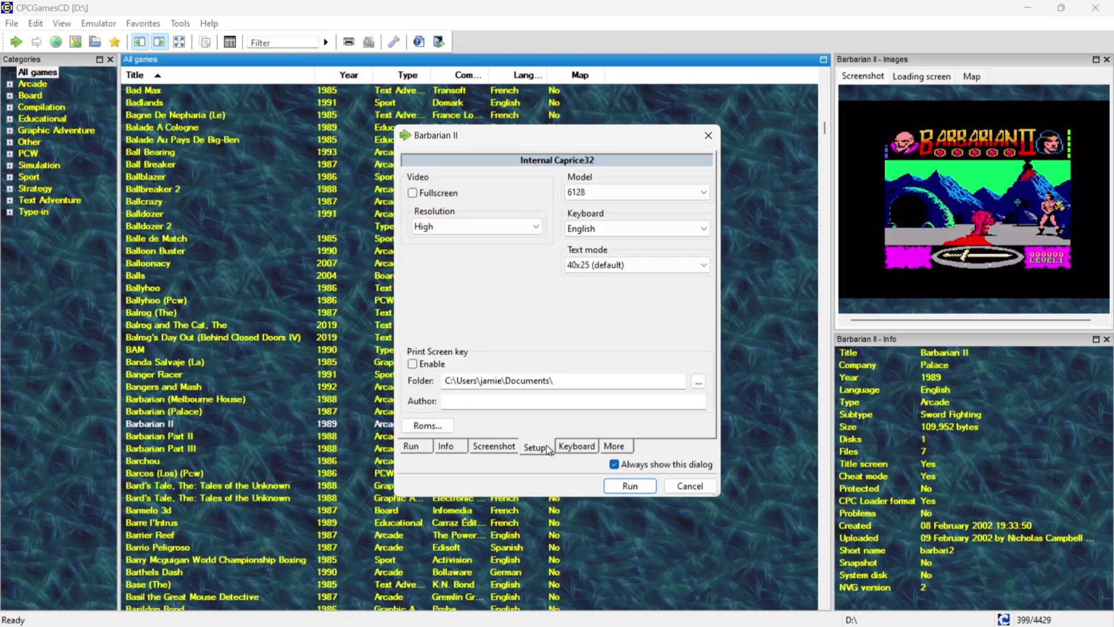
left_click(415, 194)
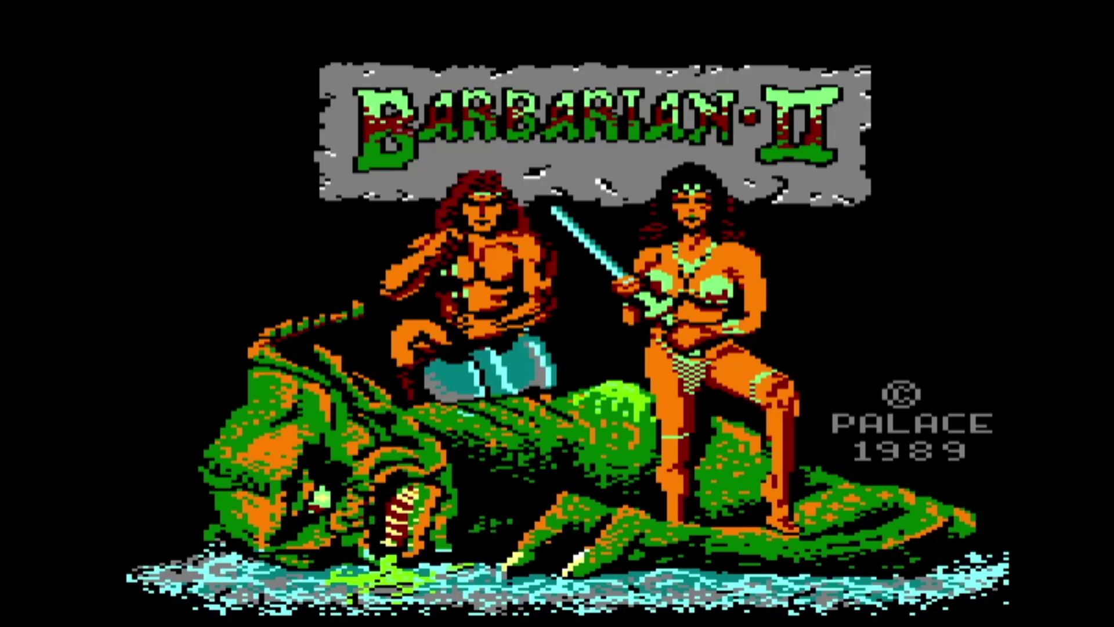
key("space")
key("2")
key("0")
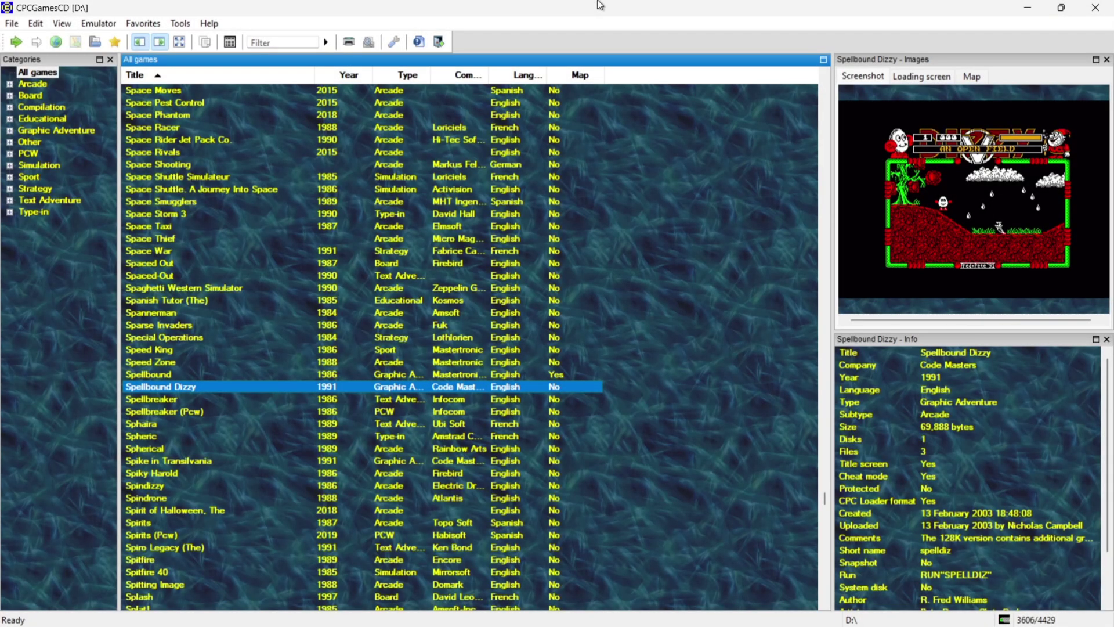
Select Arnold as the emulator and run Spellbound Dizzy, allowing arnold.exe past the SmartScreen warning
left_click(93, 26)
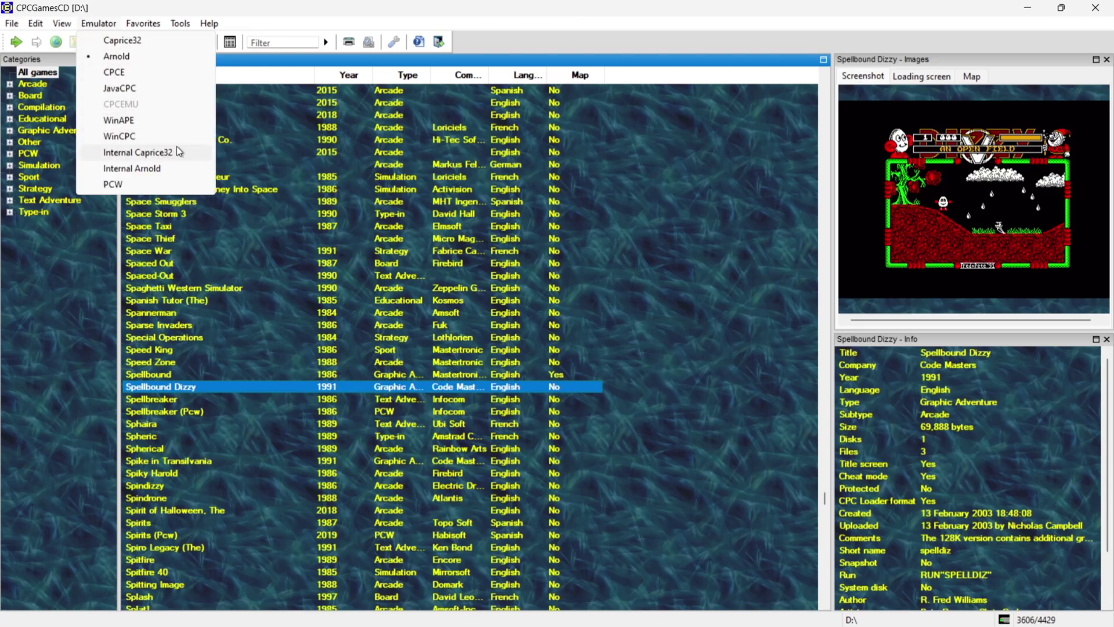
left_click(138, 55)
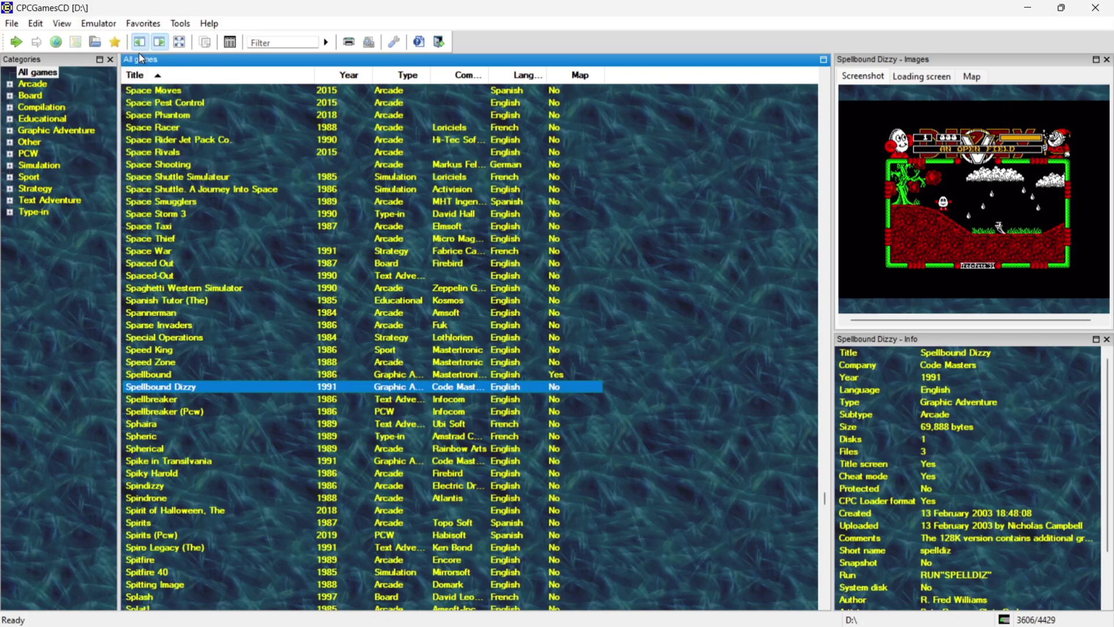
double_click(168, 387)
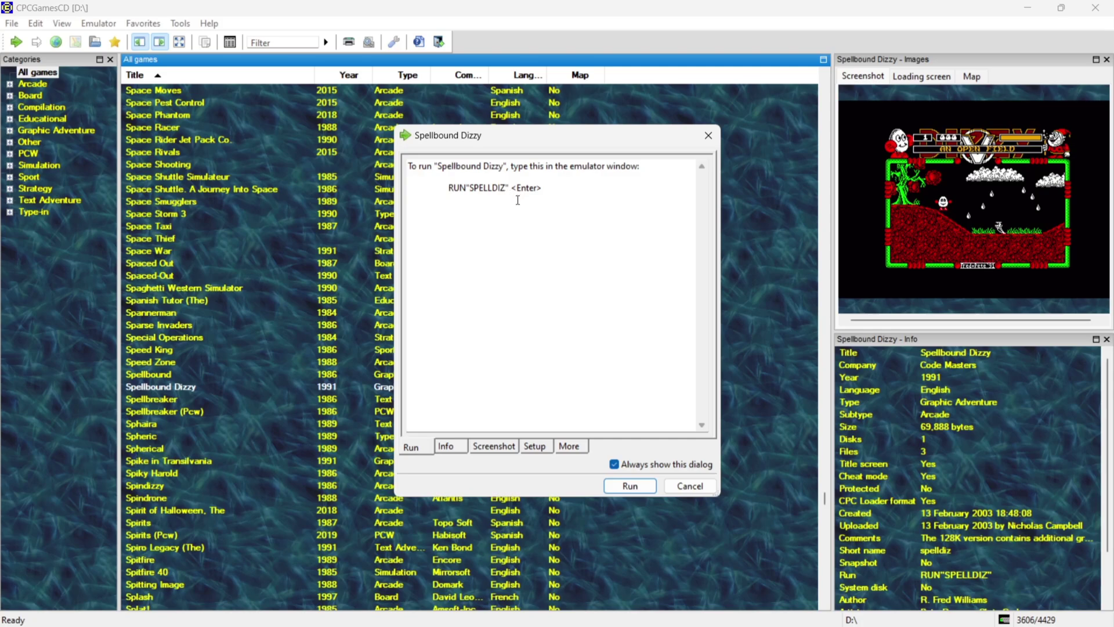
left_click(630, 486)
left_click(409, 215)
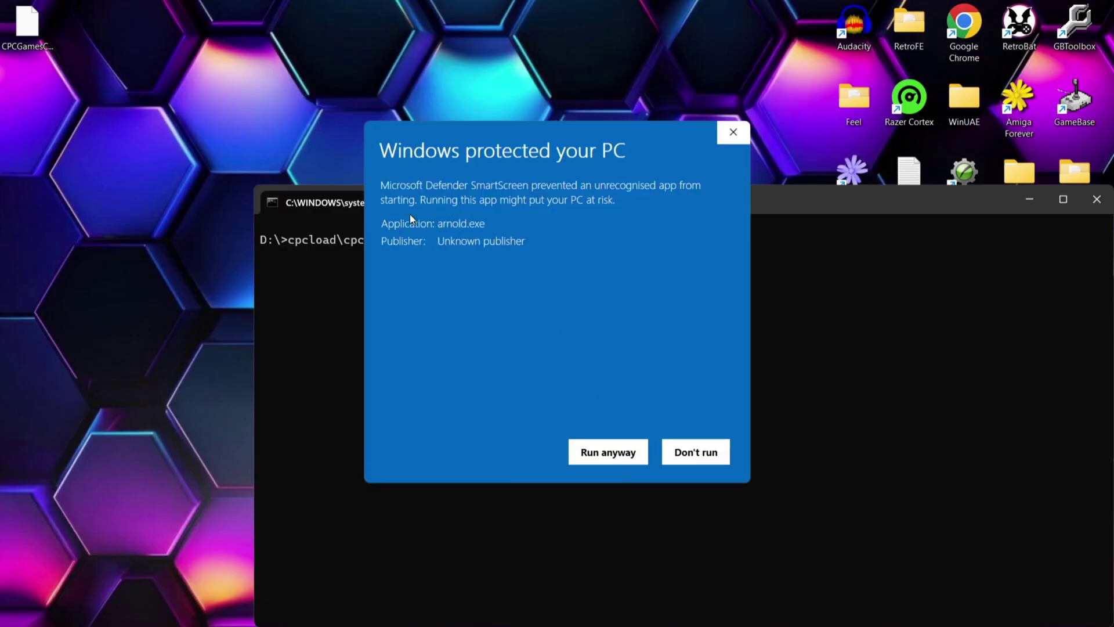
left_click(609, 455)
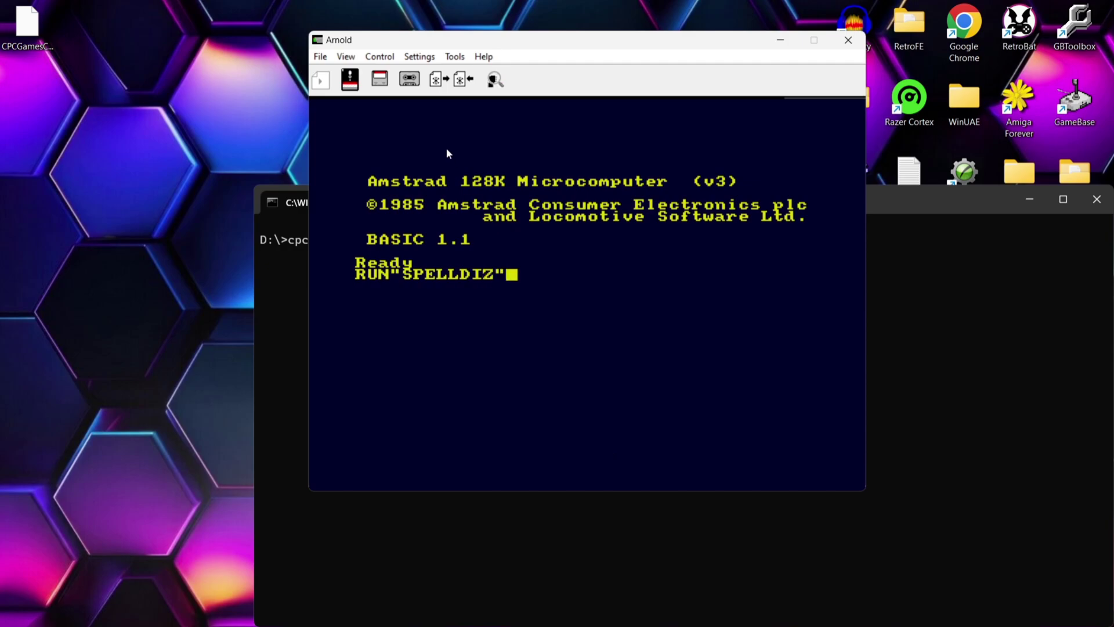
Examine Arnold's JoyToKey joypad configuration and close it without changing anything
left_click(418, 58)
mouse_move(447, 122)
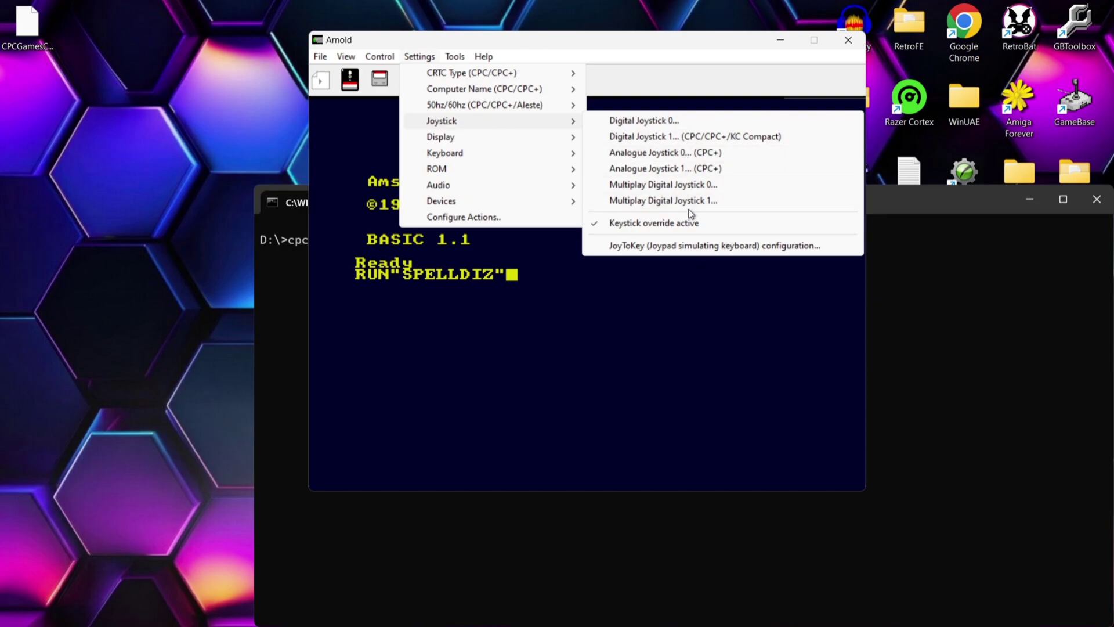
left_click(694, 246)
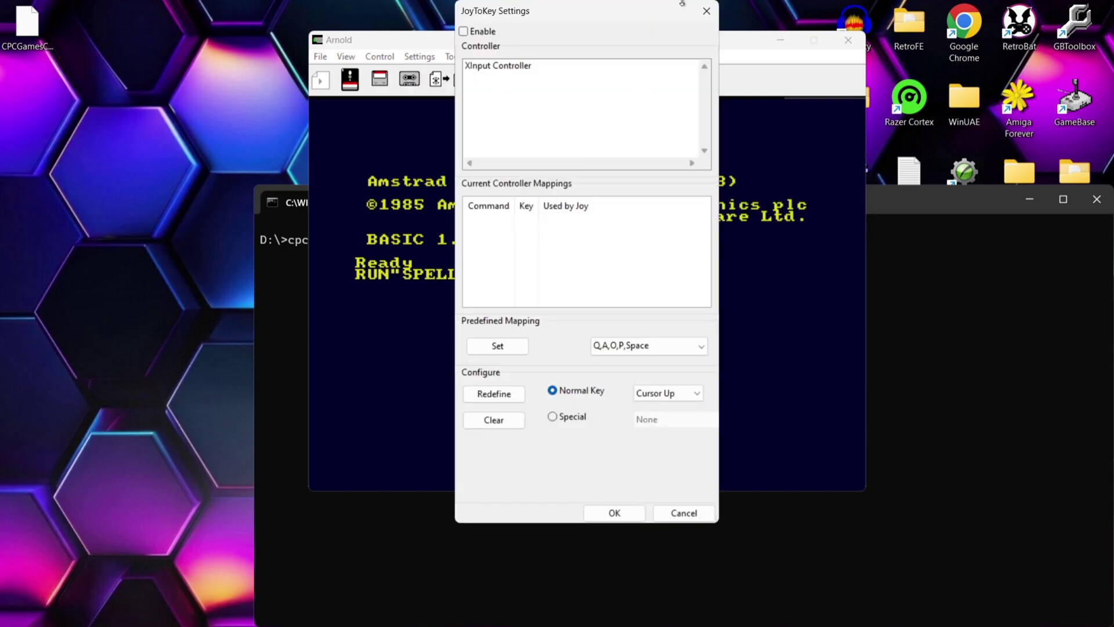
left_click(705, 13)
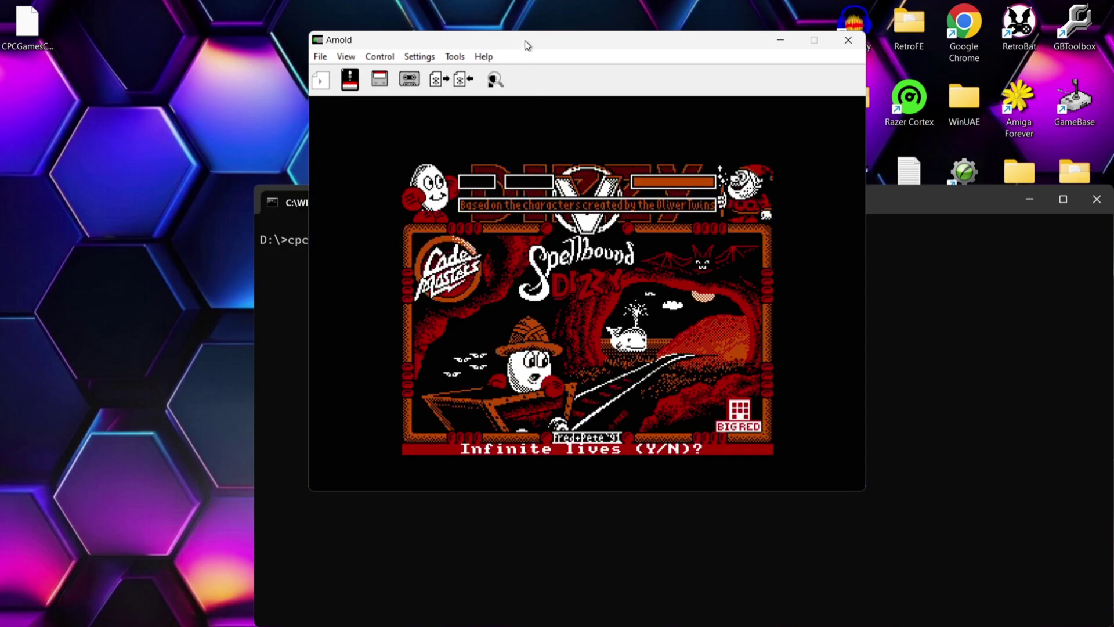
Try different brightness levels in Arnold's monitor settings, leave the brightness raised above the minimum, and close the settings
left_click(424, 61)
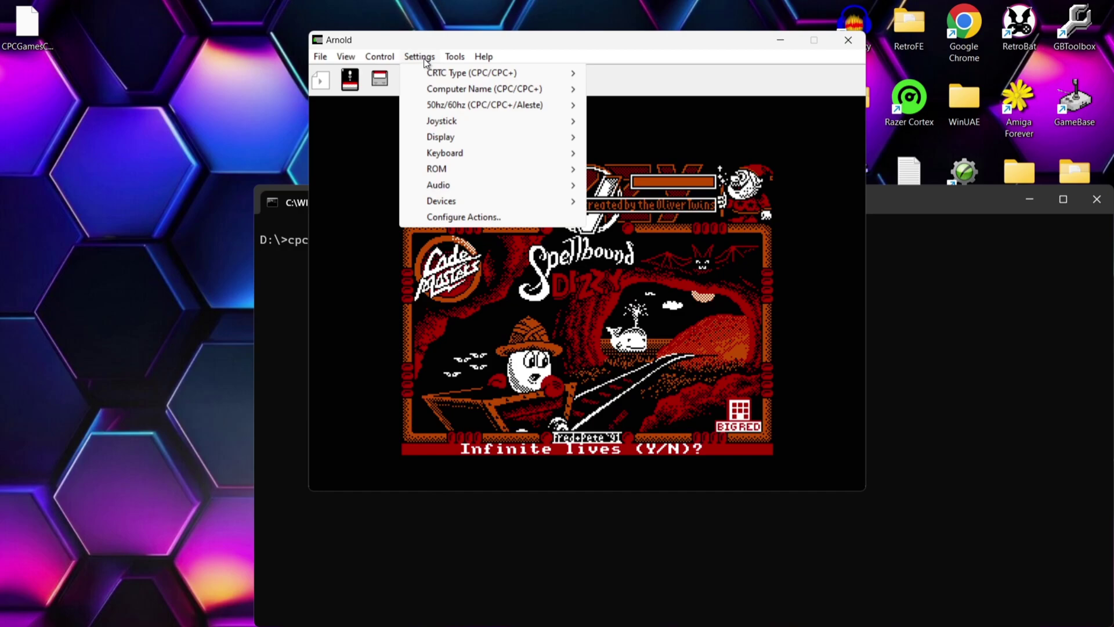
mouse_move(465, 139)
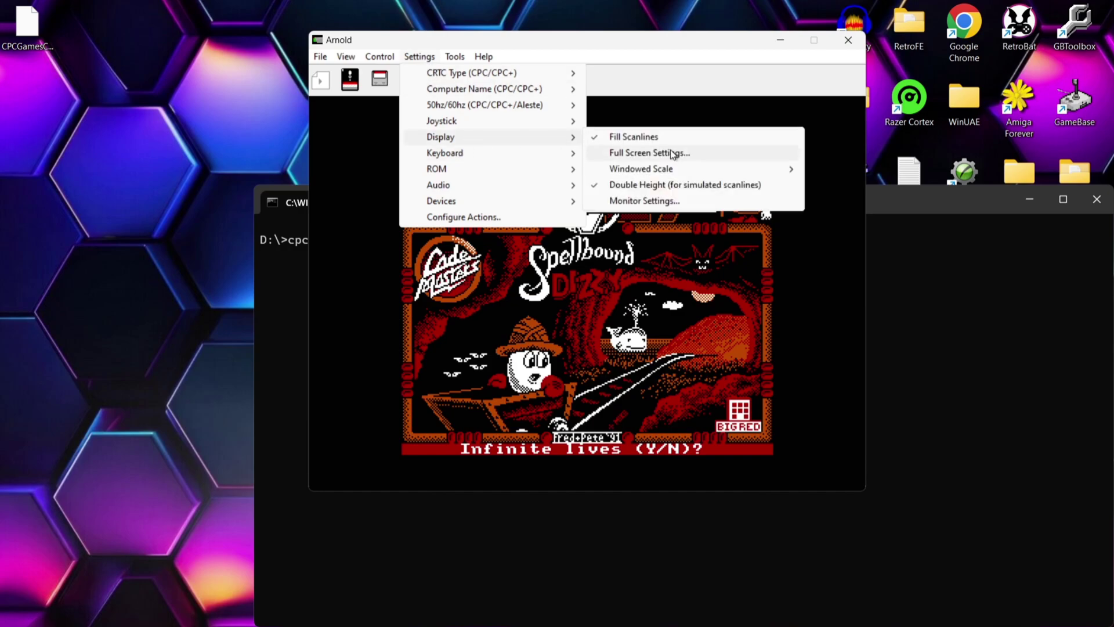
left_click(664, 200)
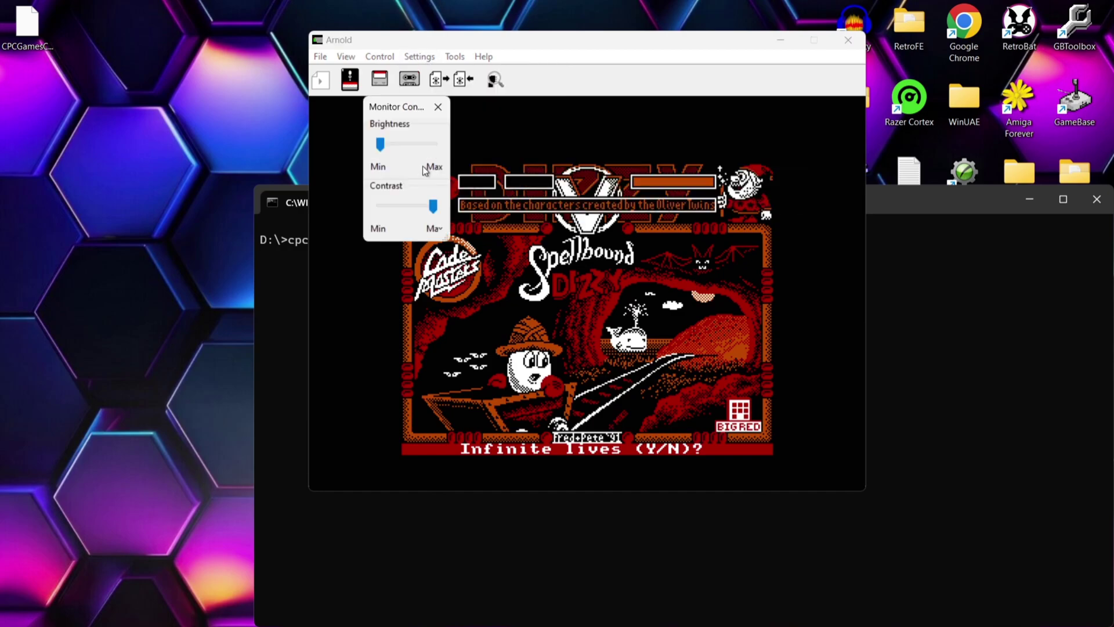
left_click(409, 144)
left_click(408, 144)
left_click(409, 145)
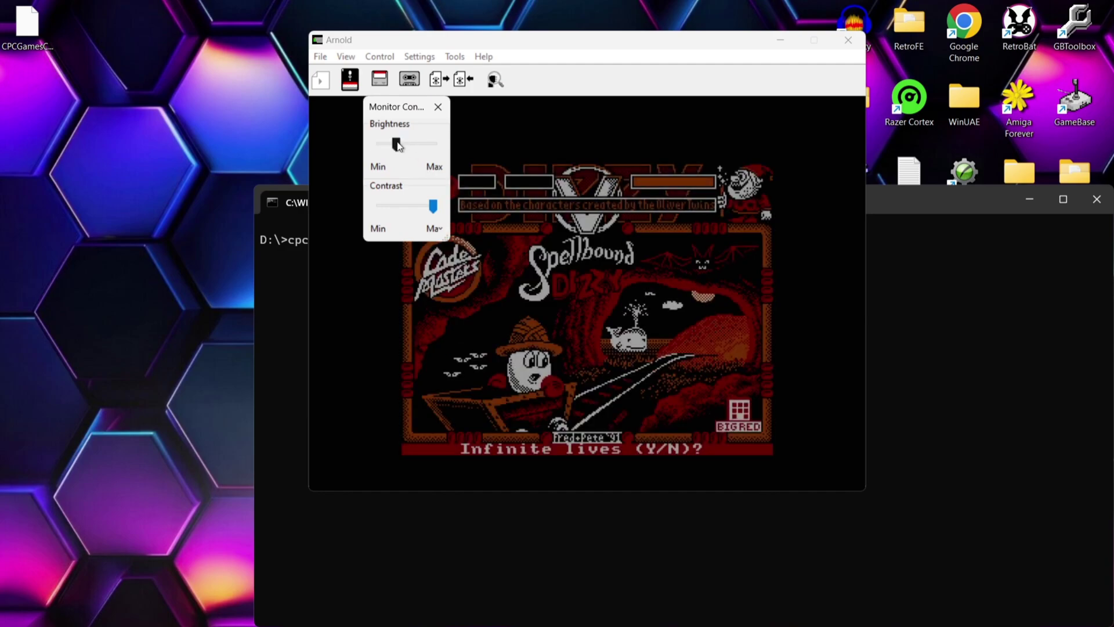
left_click_drag(395, 145, 380, 146)
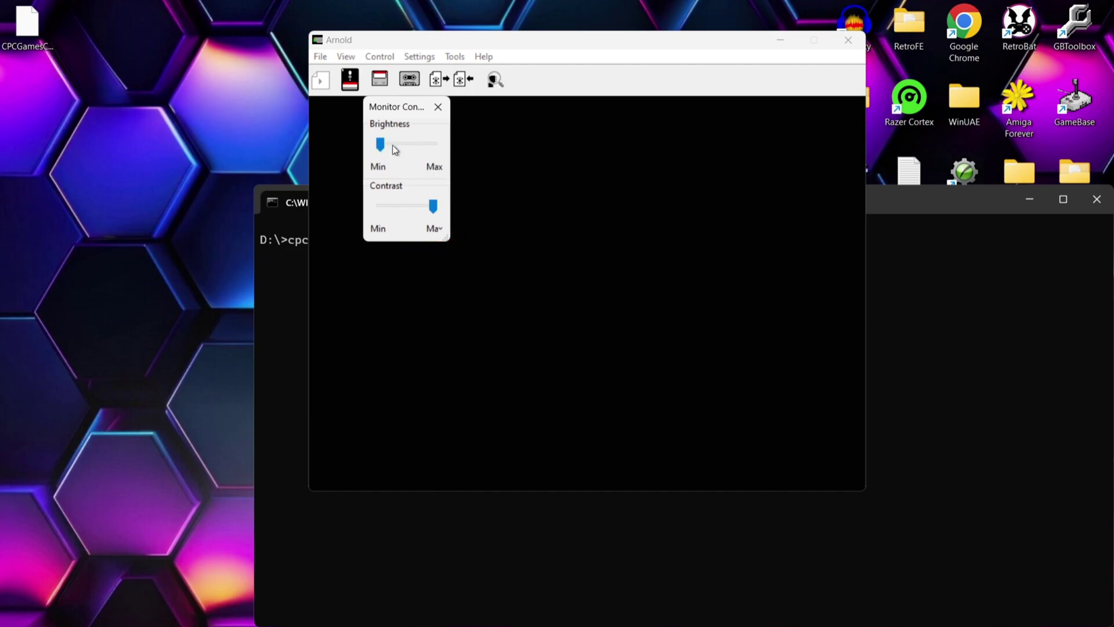
left_click(413, 148)
left_click(413, 148)
left_click(413, 147)
left_click(438, 107)
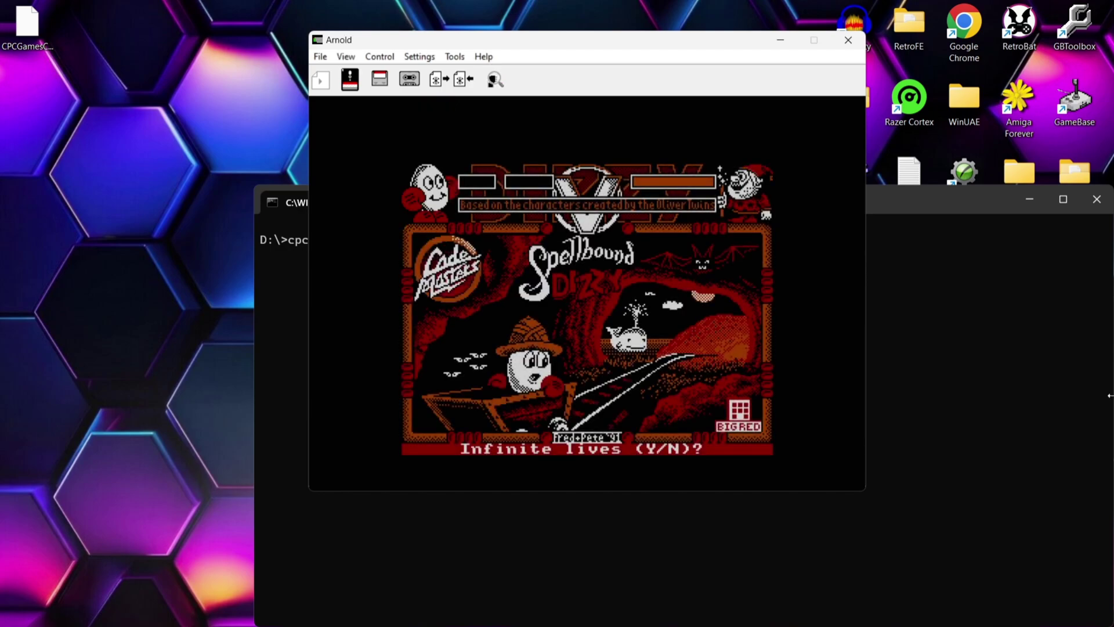
Start Spellbound Dizzy with infinite lives enabled, loading the 128K version
key("y")
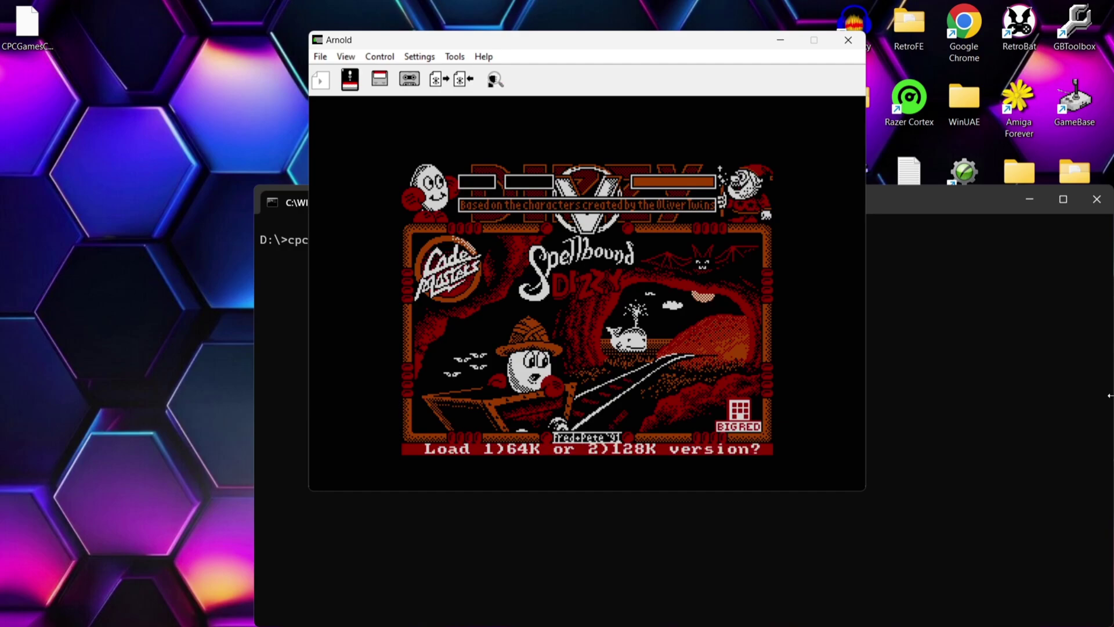
key("2")
key("space")
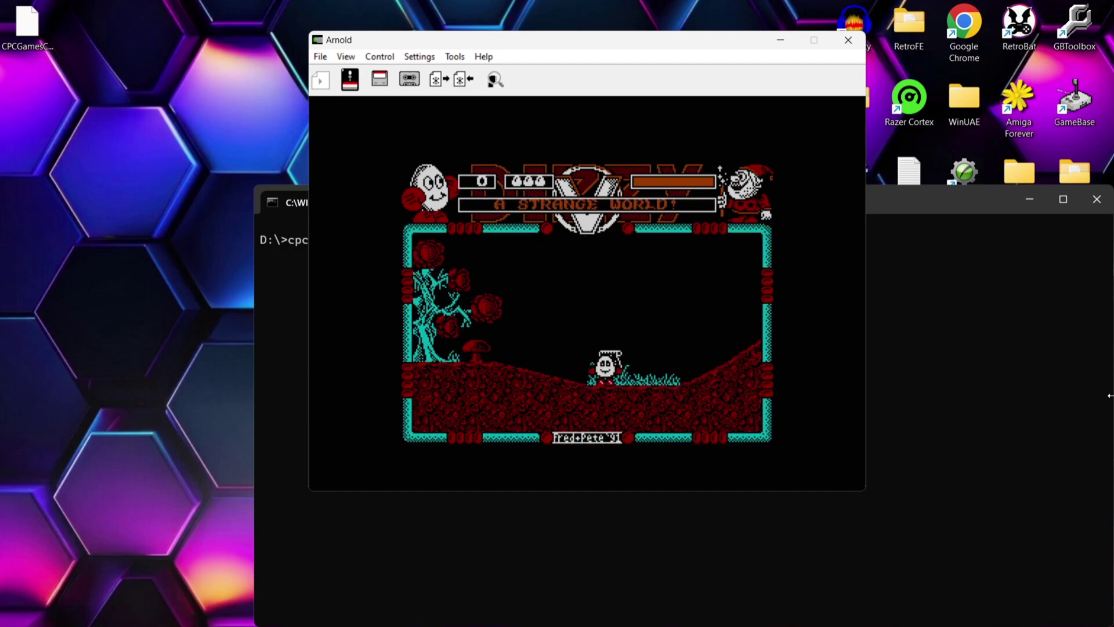
Guide Dizzy out of A Strange World and across the gap in The Windy Shaft to the scroll by the tree
key("z")
key("x")
key("space")
key("space")
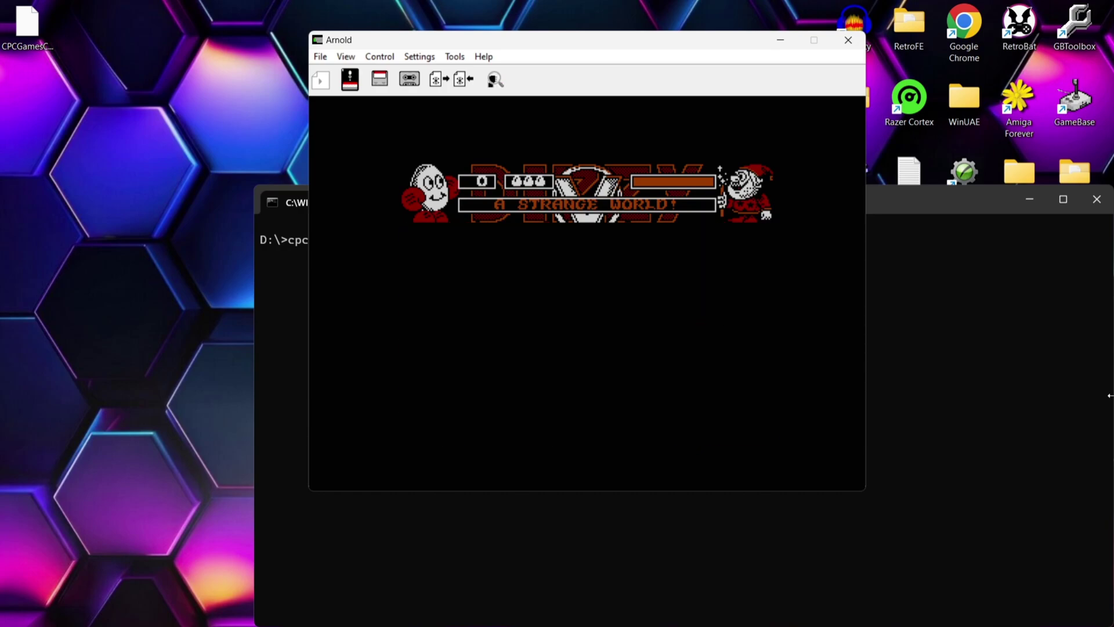
key("z")
key("space")
key("x")
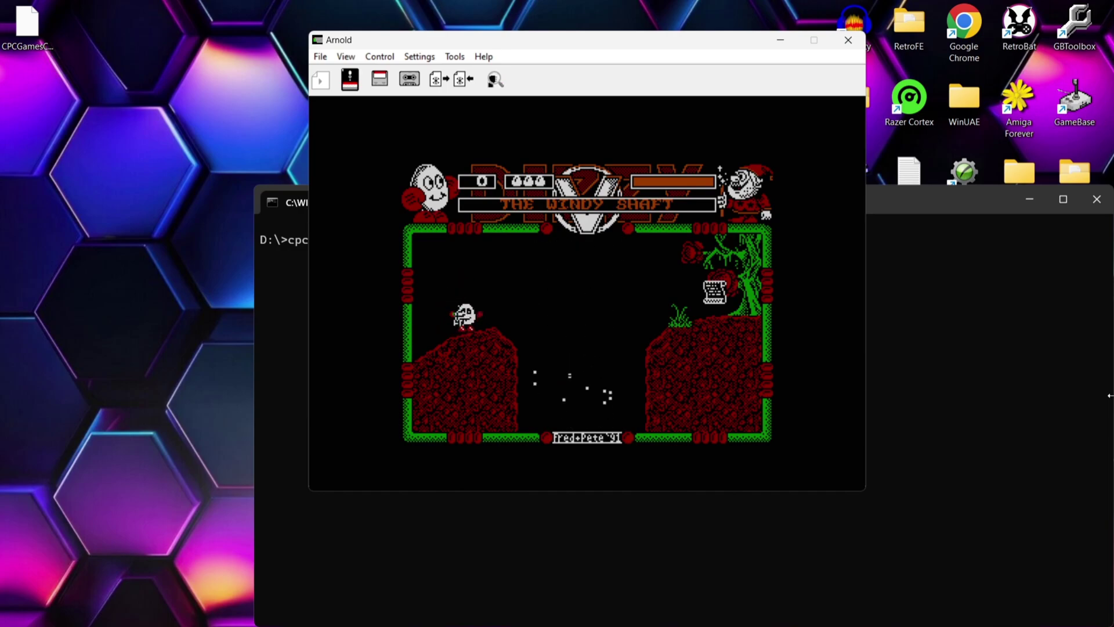
key("Return")
key("x+space")
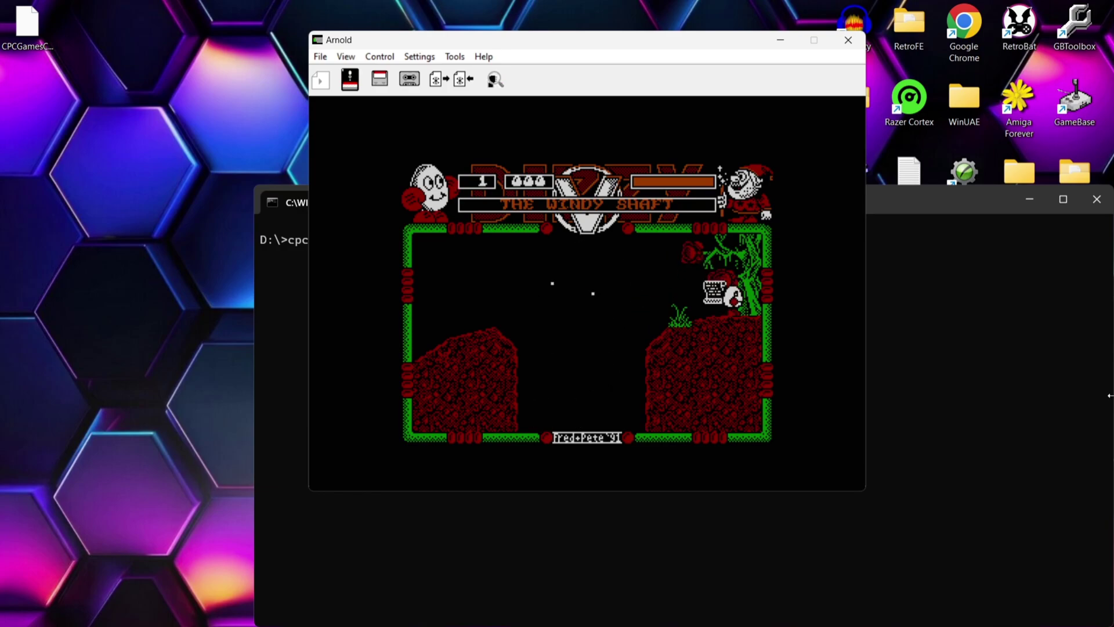
Move Dizzy through An Open Field and on into The Killer B's
key("x")
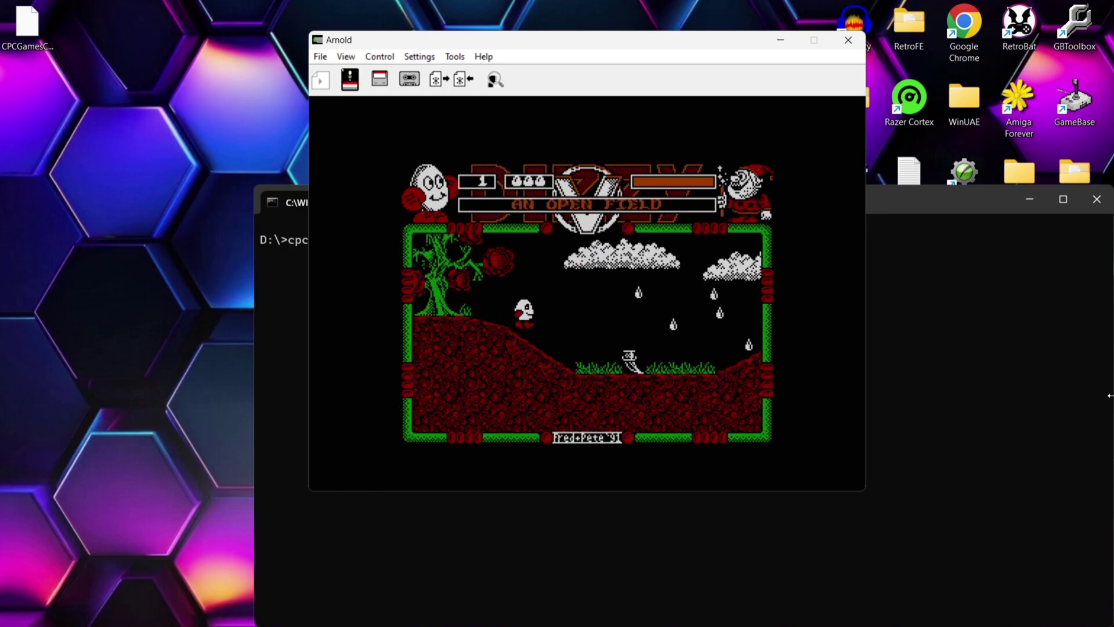
key("x")
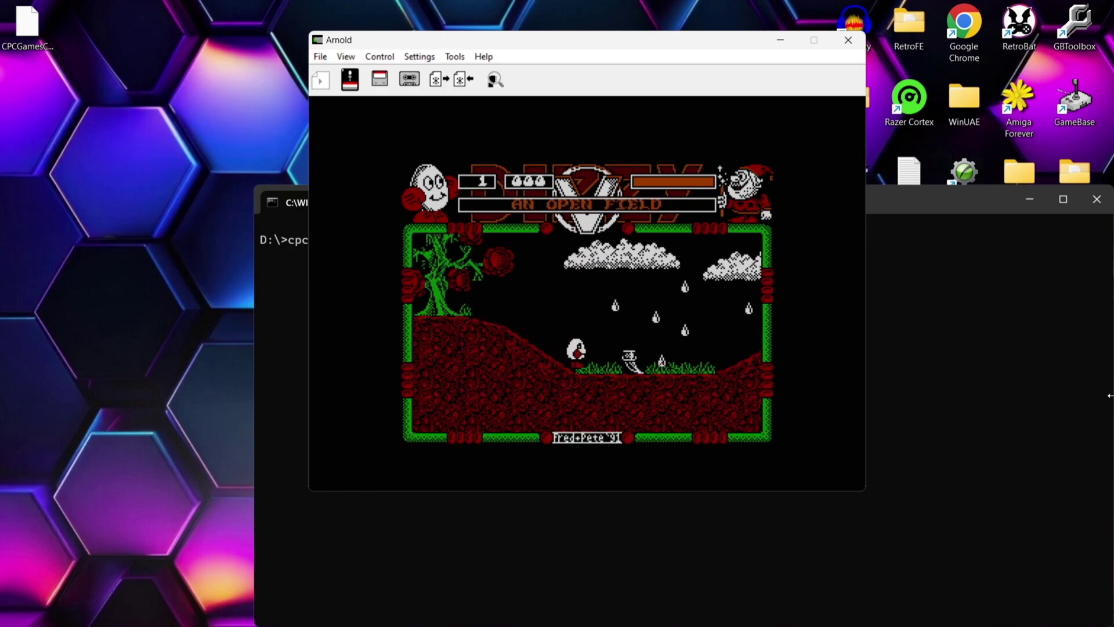
key("Return")
key("Return")
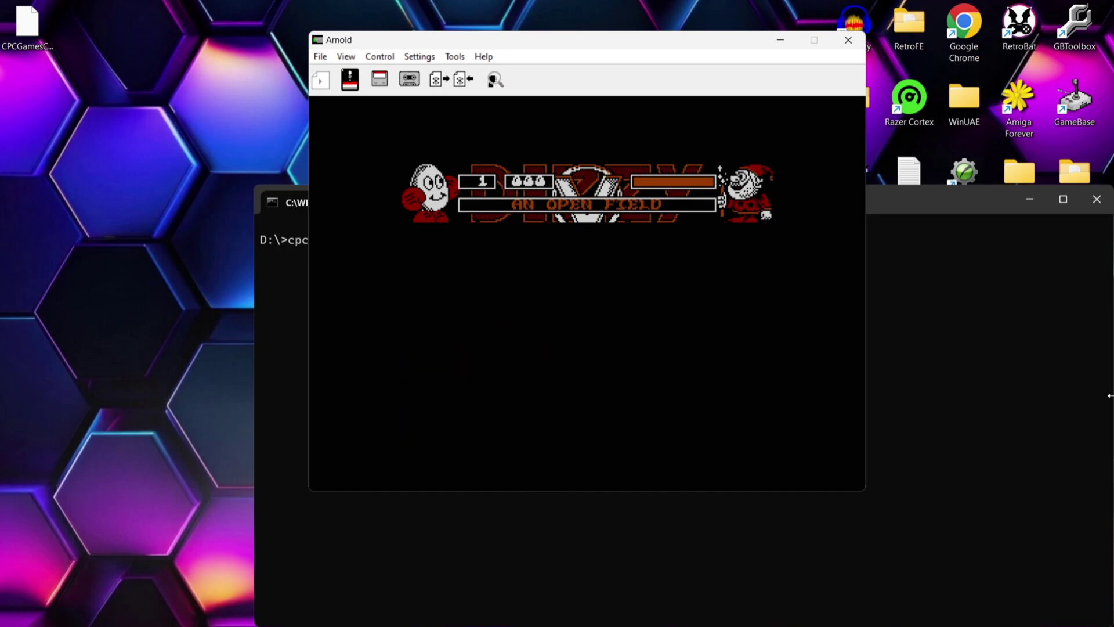
key("x")
key("x")
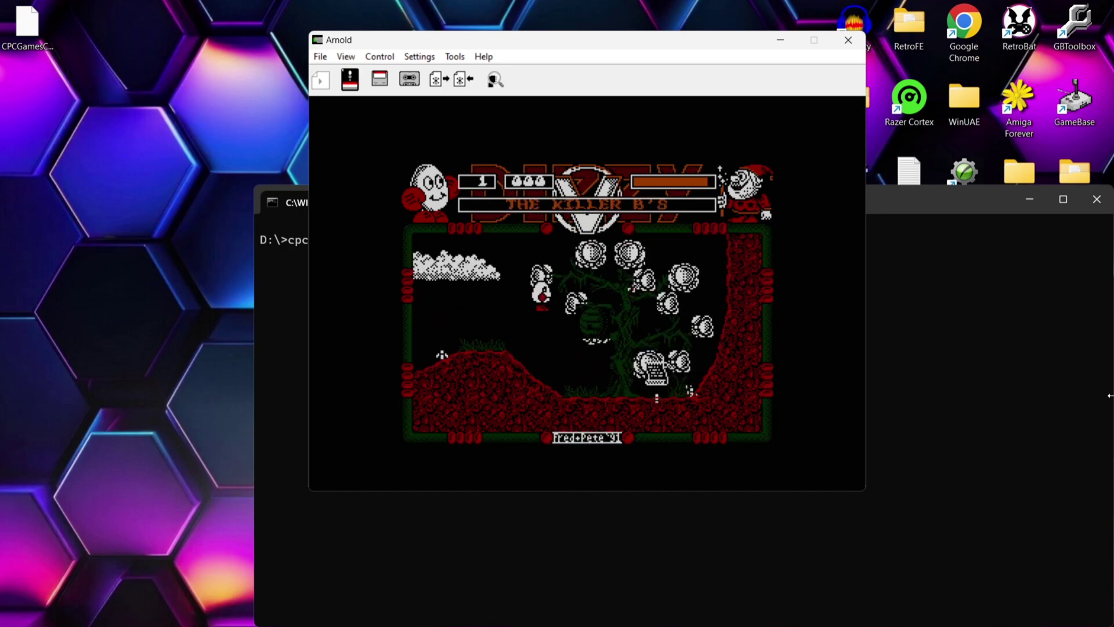
key("x")
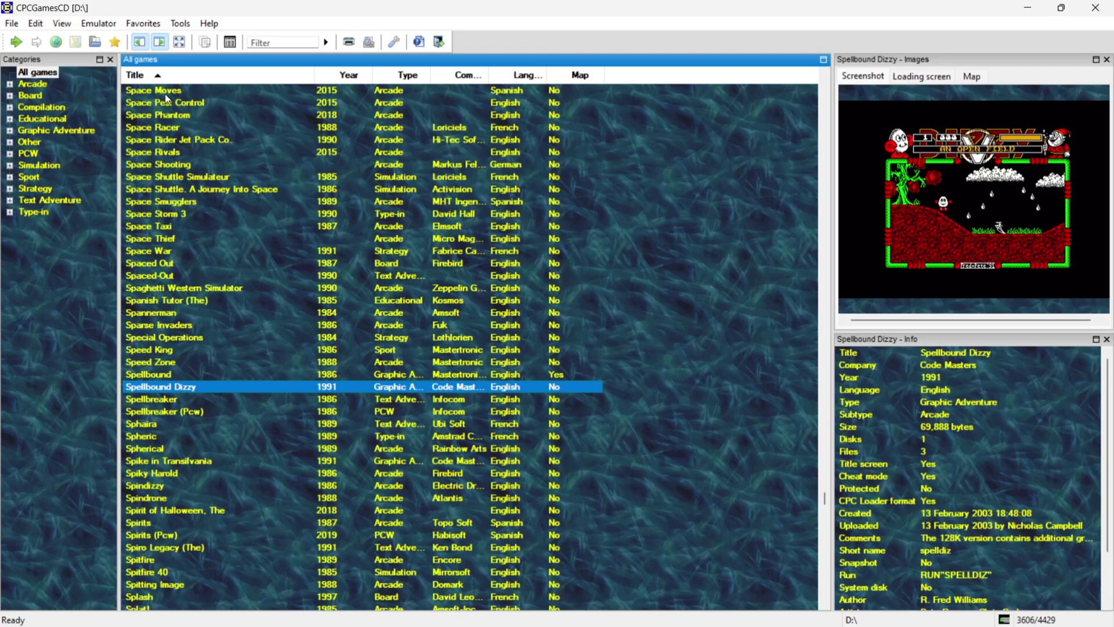
Set the CPCGamesCD skin to Off in the options and apply the change
left_click(180, 24)
left_click(200, 38)
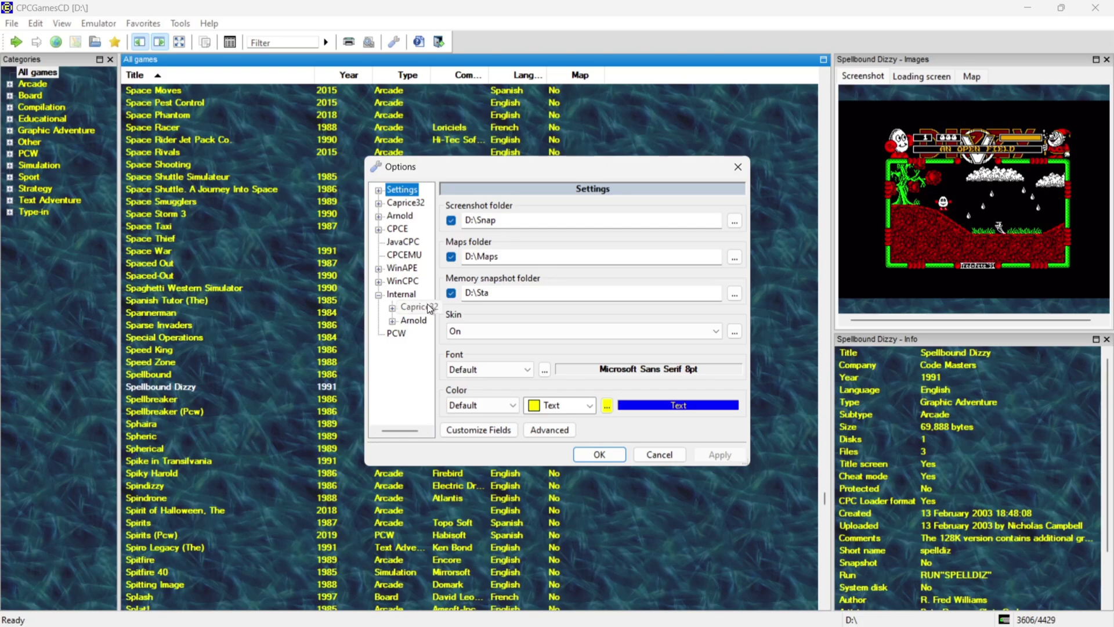
left_click(552, 322)
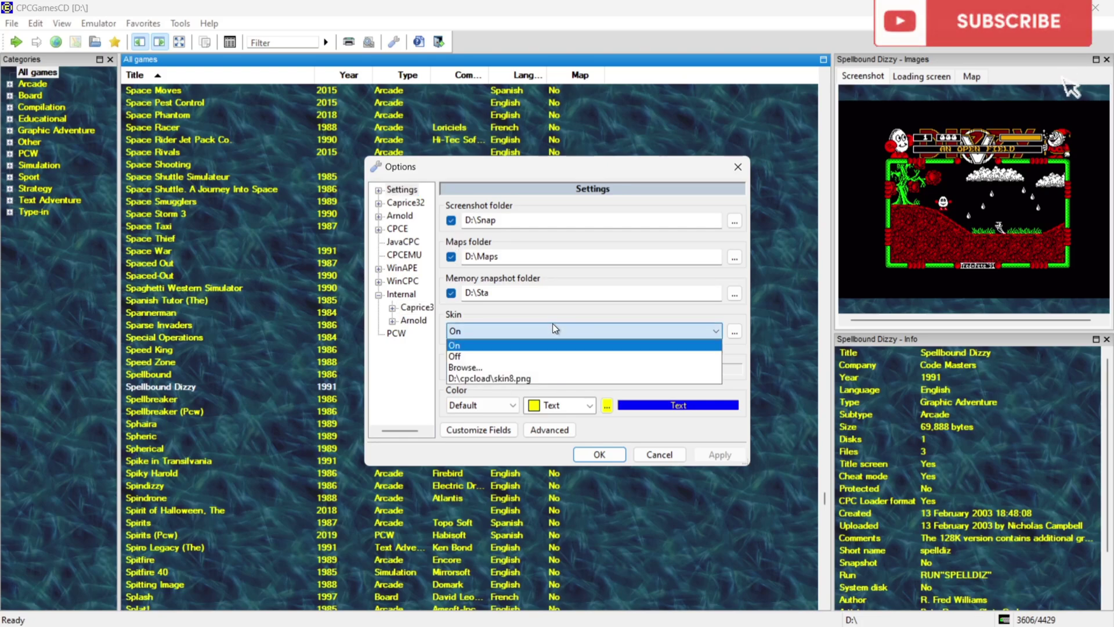
left_click(541, 354)
left_click(719, 455)
left_click(599, 453)
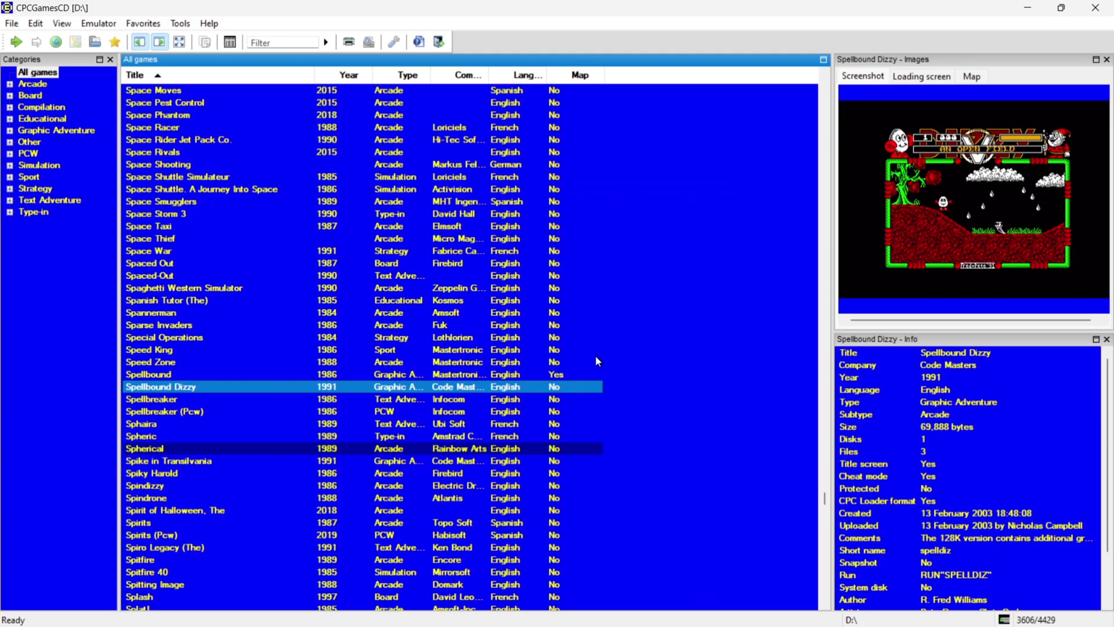
Set the skin to the cpc464.jpg image from the Cpcload folder, apply it, and close the options
left_click(177, 19)
left_click(197, 40)
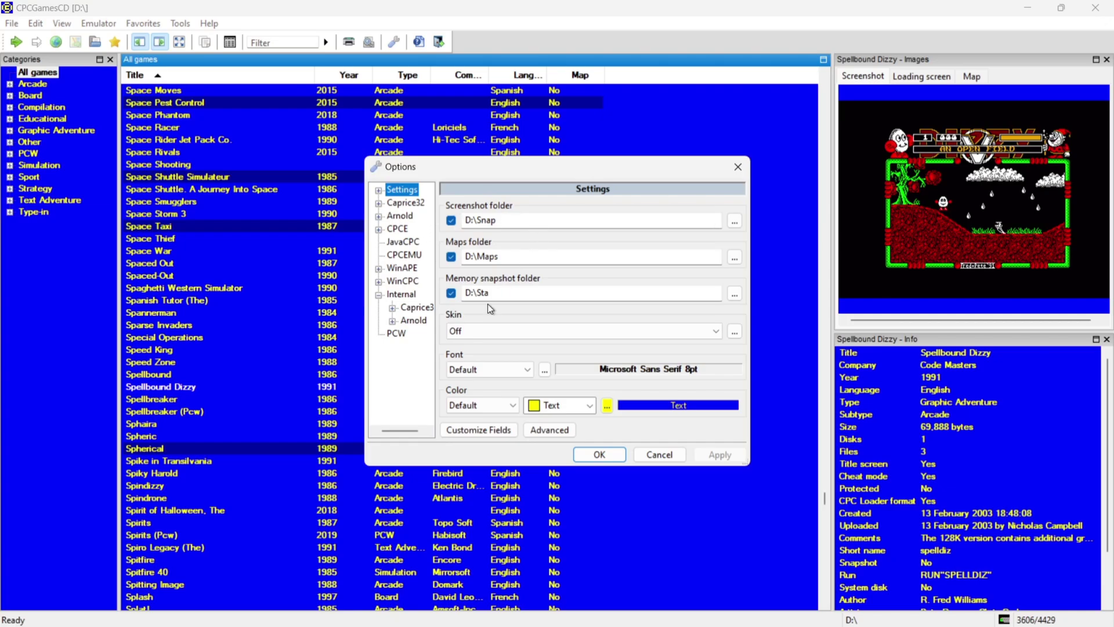
left_click(663, 328)
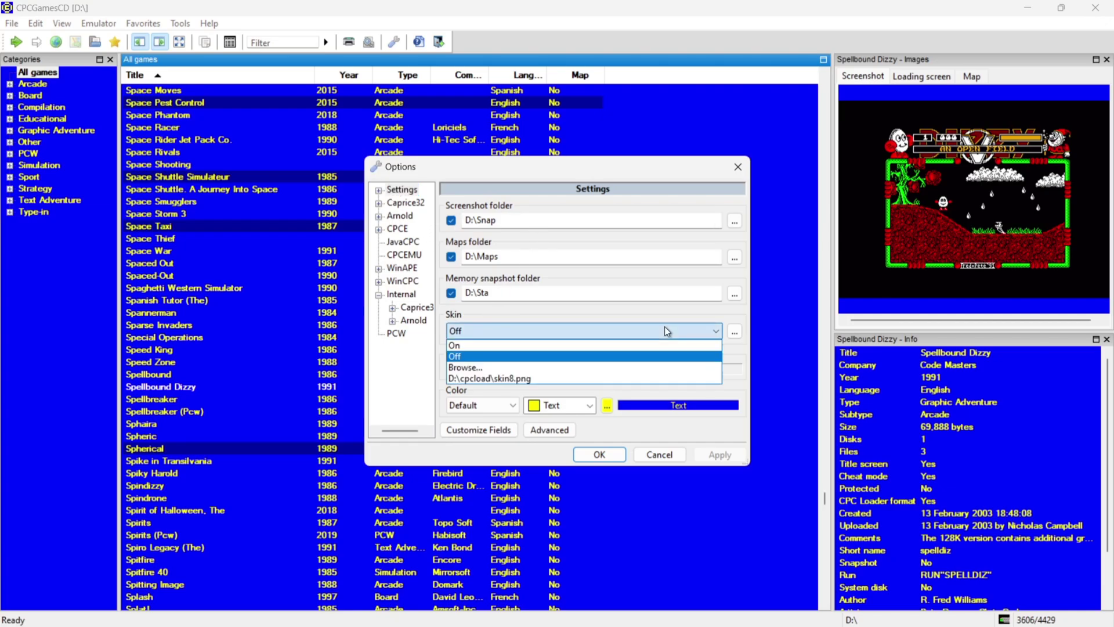
left_click(579, 367)
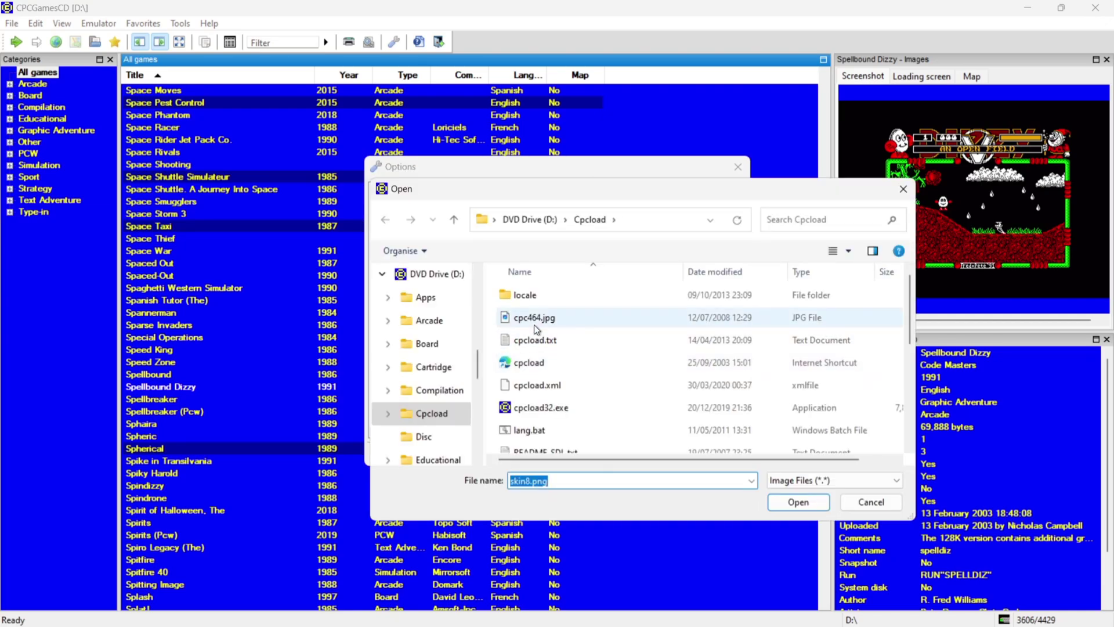
double_click(562, 320)
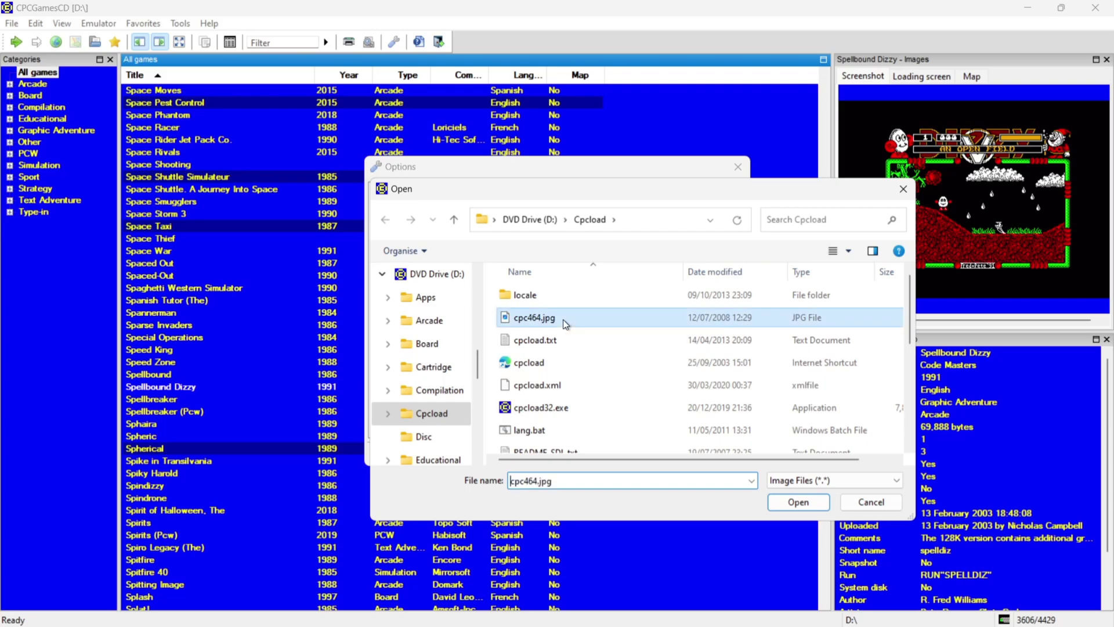
left_click(719, 454)
left_click(659, 454)
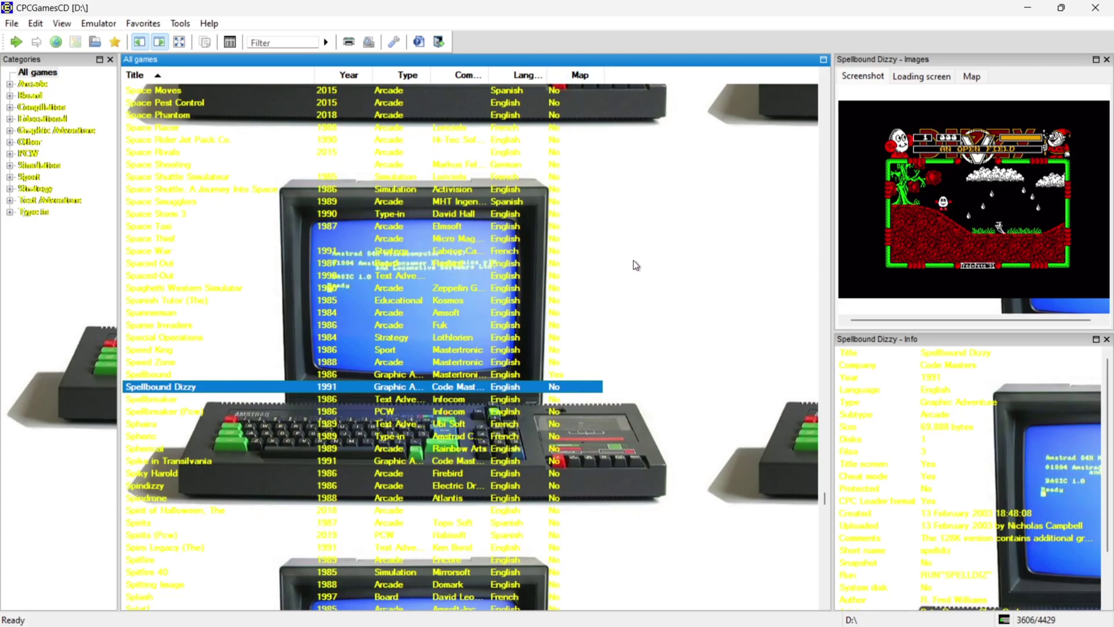
Hide the toolbar, Images pane, status bar and Info pane from the front end's layout
left_click(63, 25)
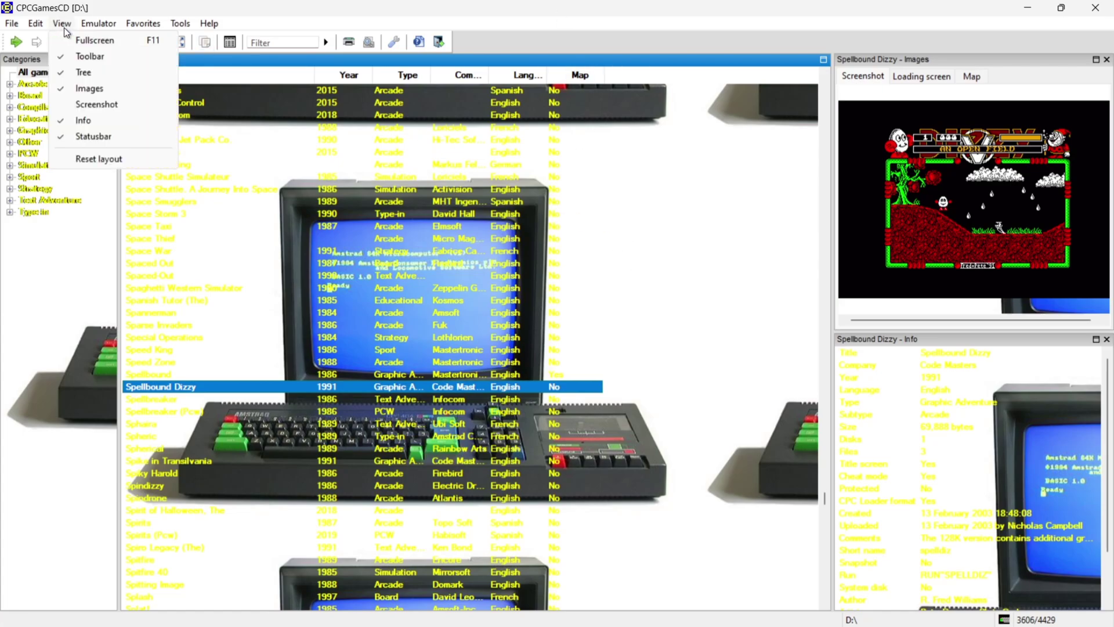
left_click(75, 56)
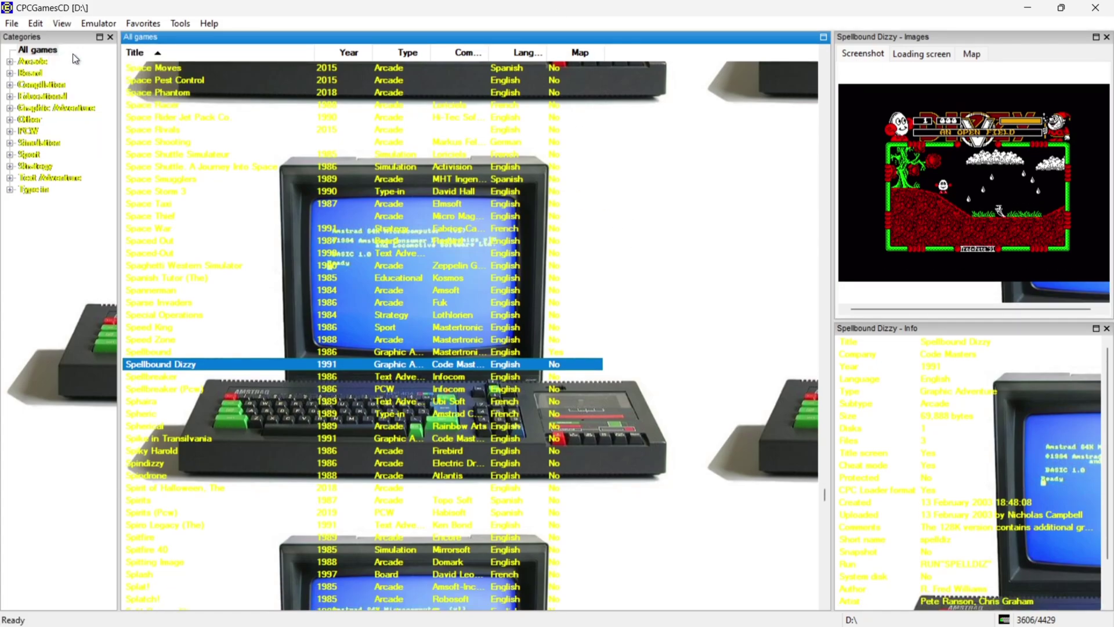
left_click(62, 24)
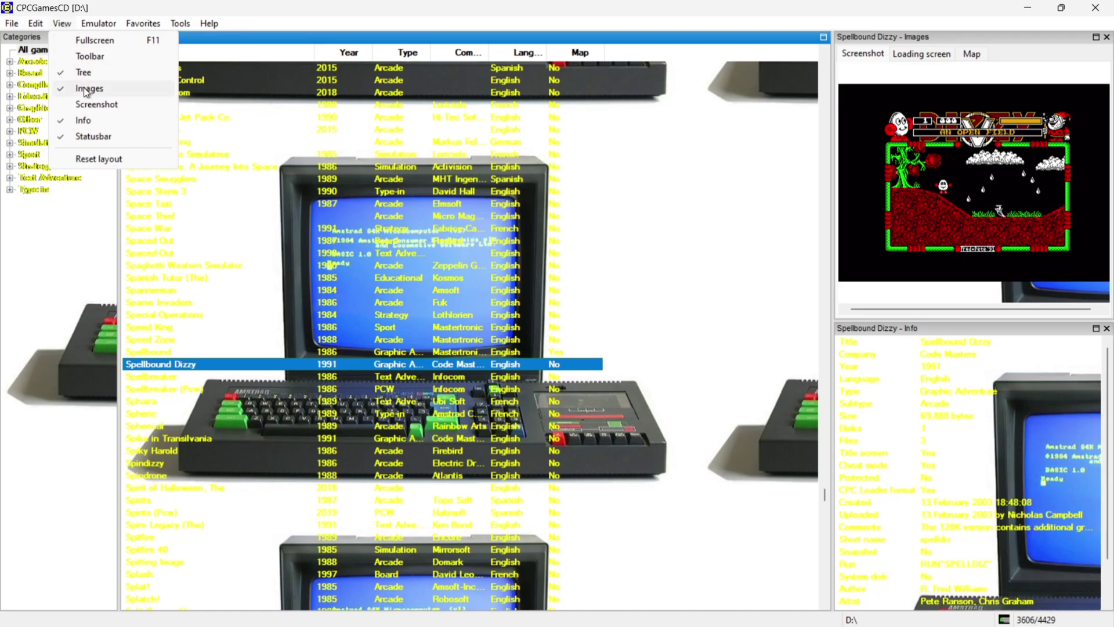
left_click(84, 90)
left_click(64, 24)
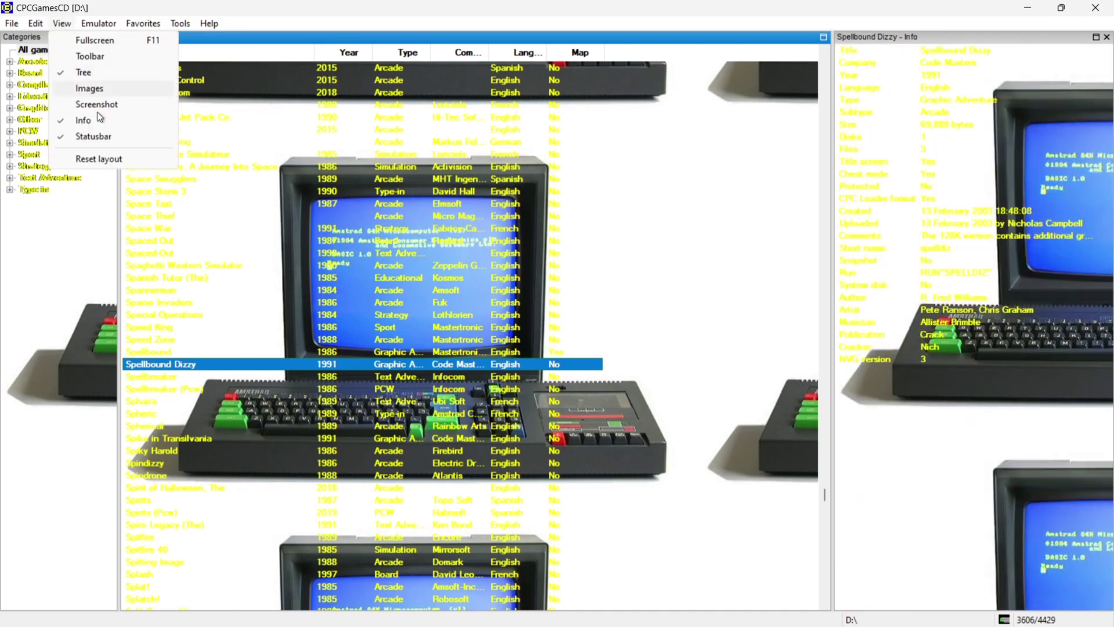
left_click(102, 136)
left_click(63, 24)
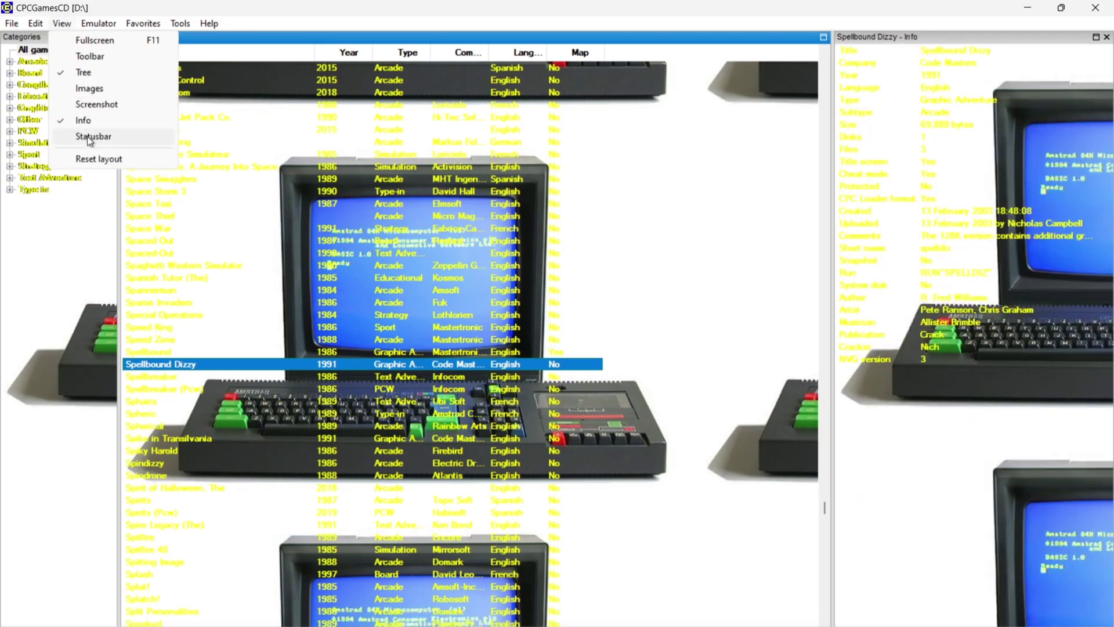
left_click(101, 127)
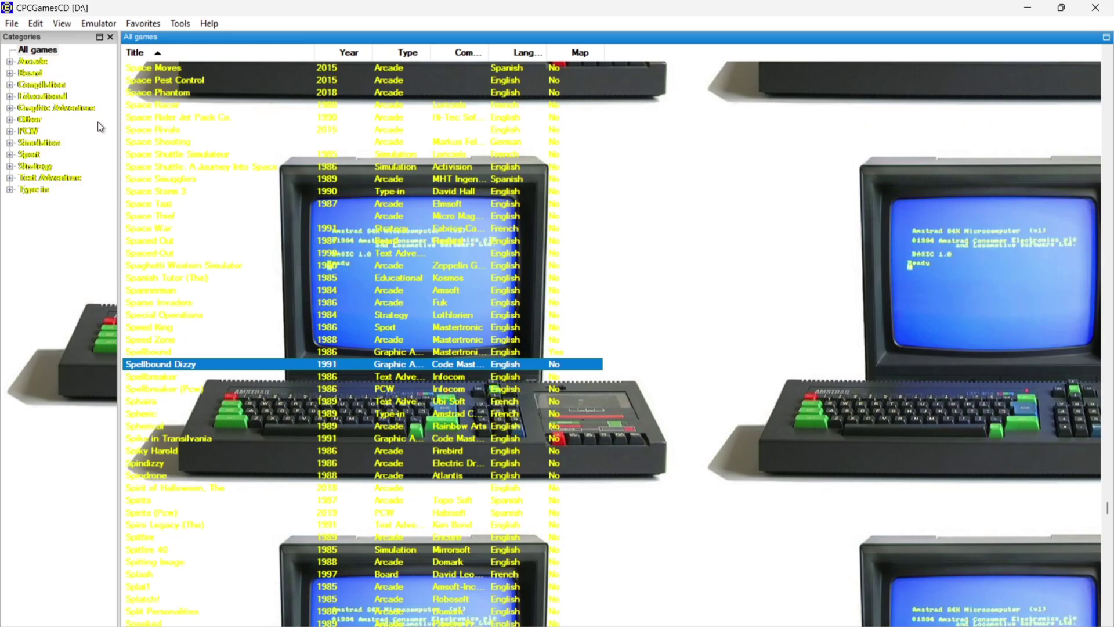
Set the front end's color scheme to System colors, apply it, and check the game list's appearance by selecting Spannerman
left_click(176, 23)
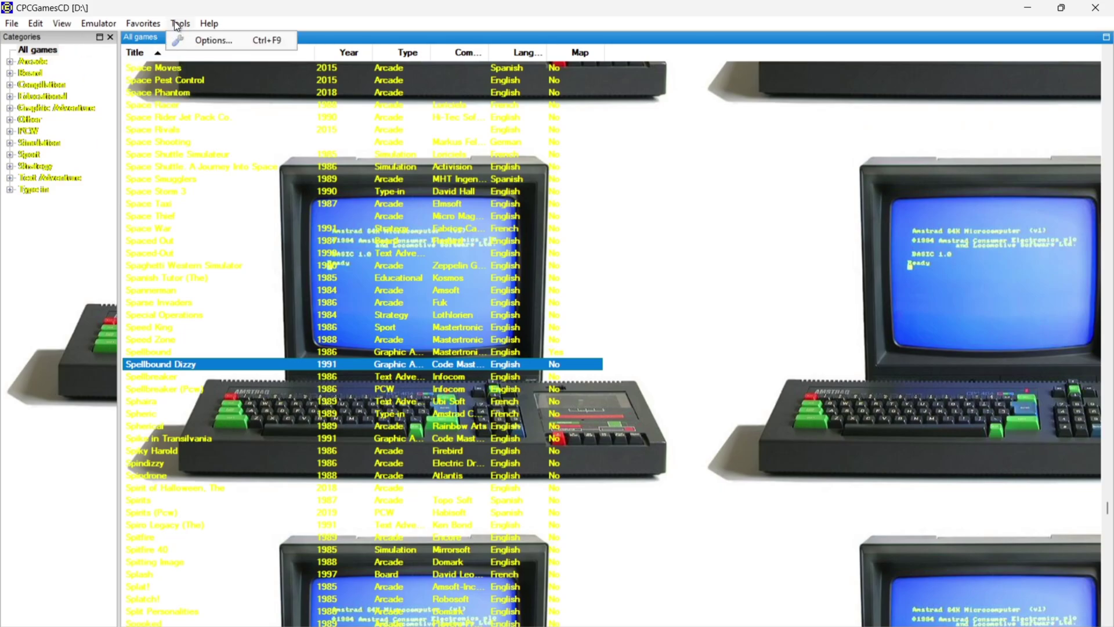
left_click(196, 39)
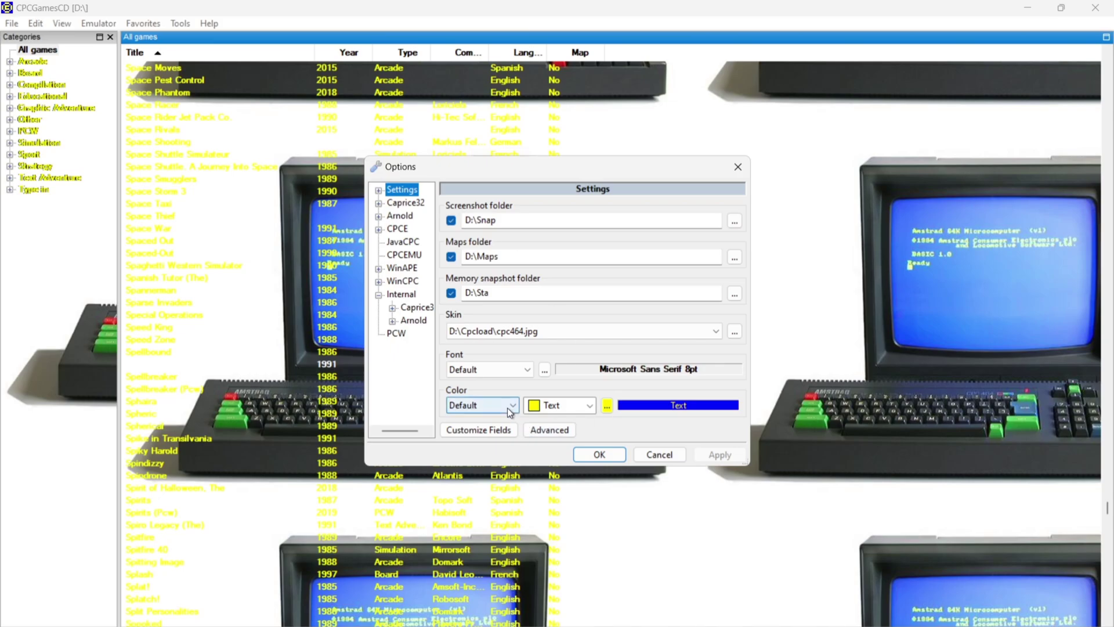
left_click(507, 405)
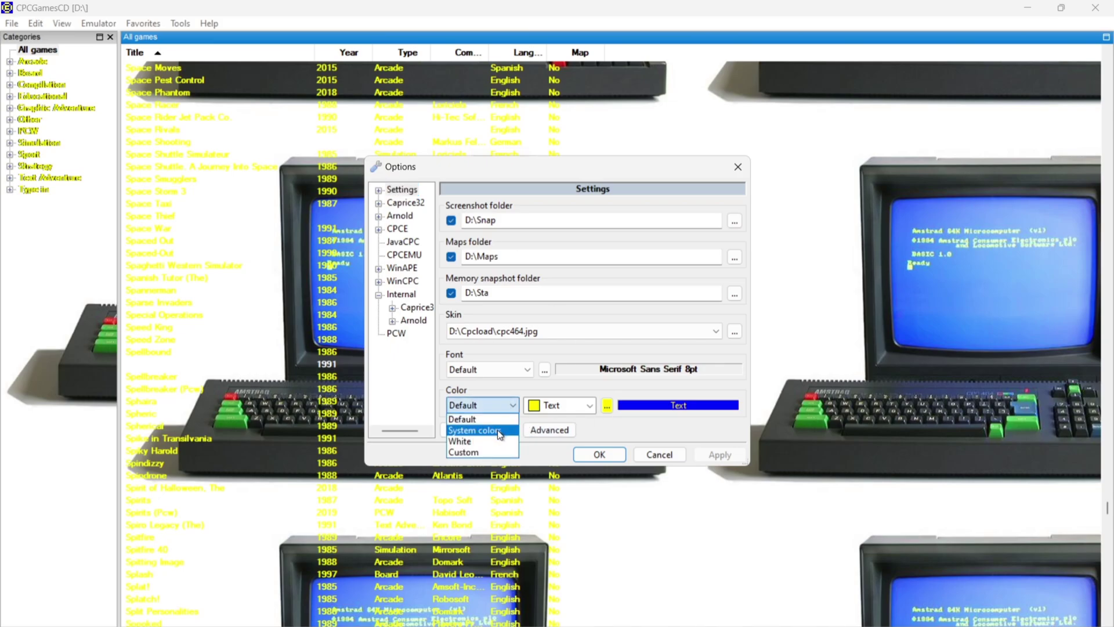
left_click(481, 426)
left_click(720, 455)
left_click(599, 454)
left_click(275, 215)
left_click(207, 289)
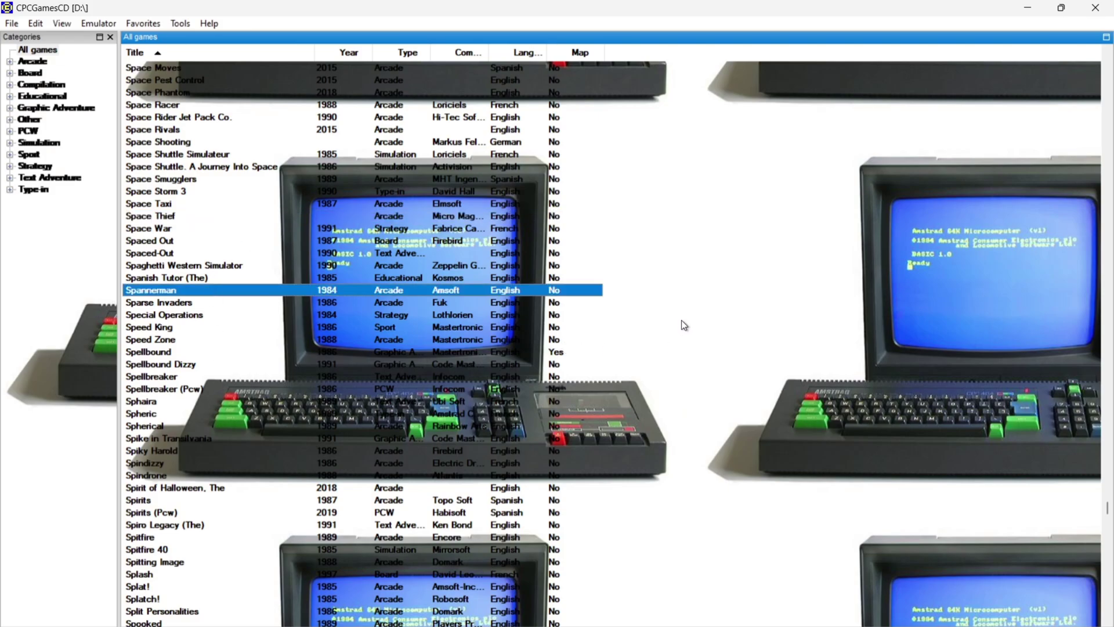
left_click(705, 306)
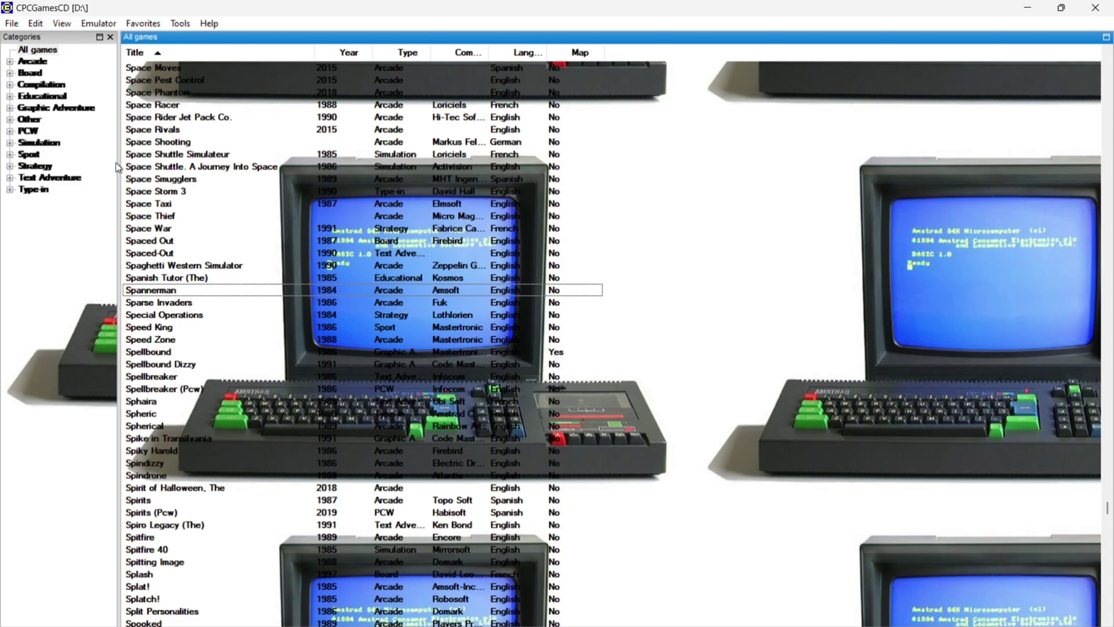
Expand the Arcade category, browse its subcategories and list the Platform games
left_click(10, 61)
left_click(43, 292)
left_click(50, 376)
left_click(50, 456)
left_click(50, 529)
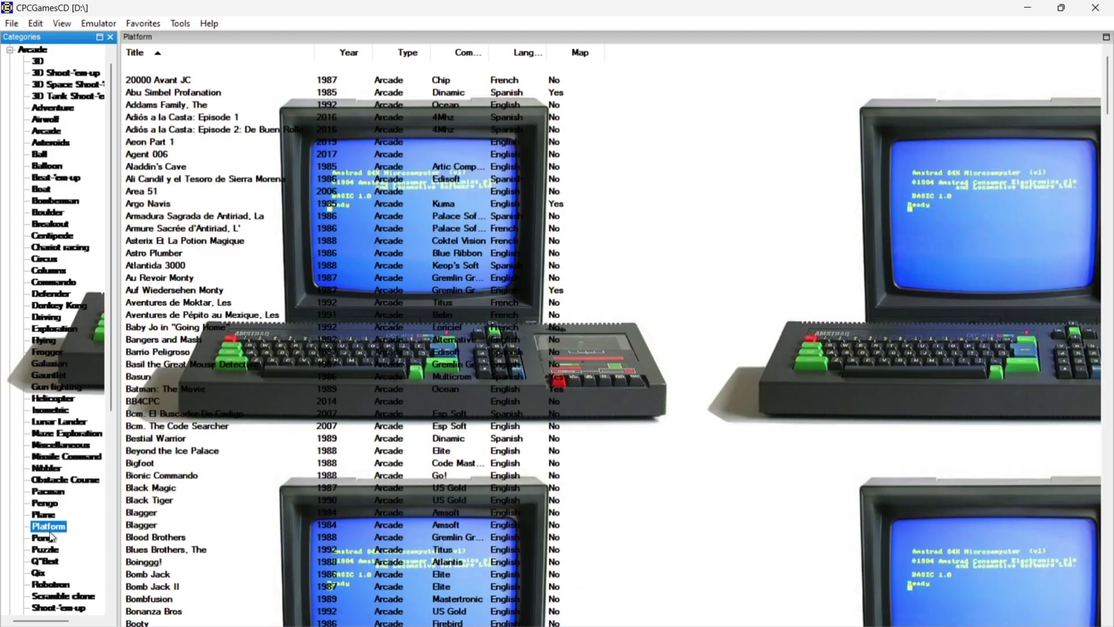
Switch the emulator to Internal Caprice32 and run Abu Simbel Profanation with its default startup command
double_click(212, 93)
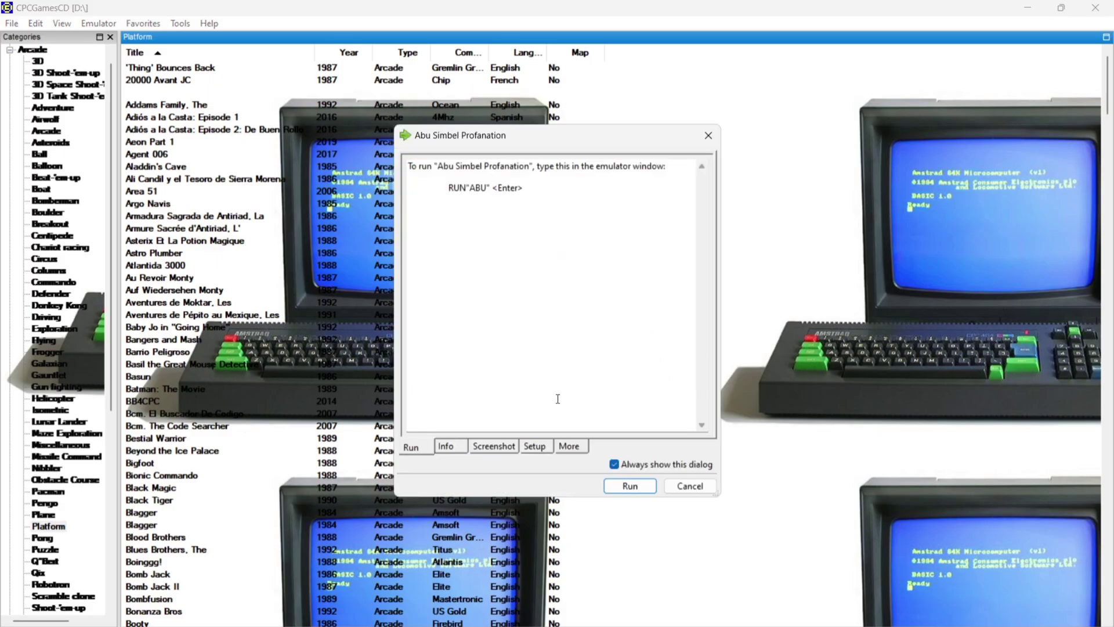
key("Escape")
left_click(116, 24)
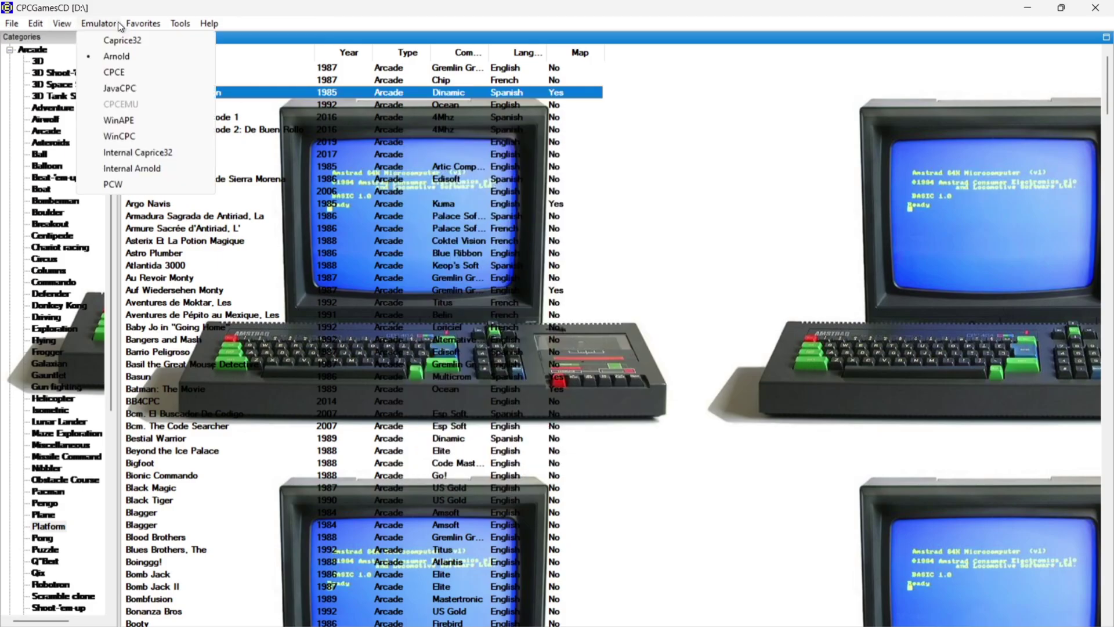
left_click(163, 156)
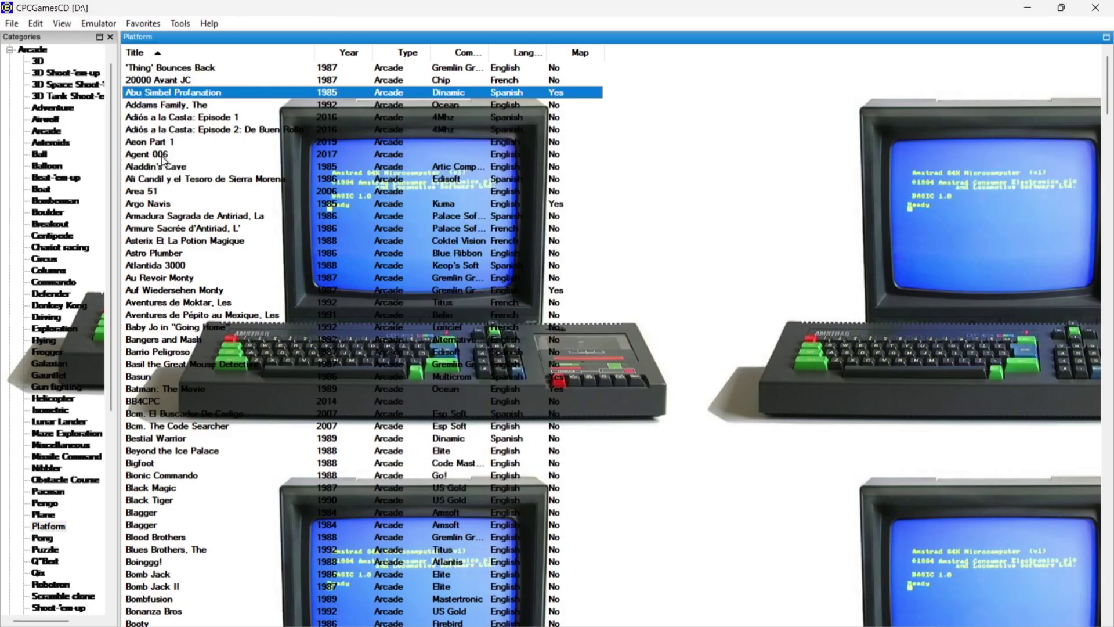
double_click(199, 92)
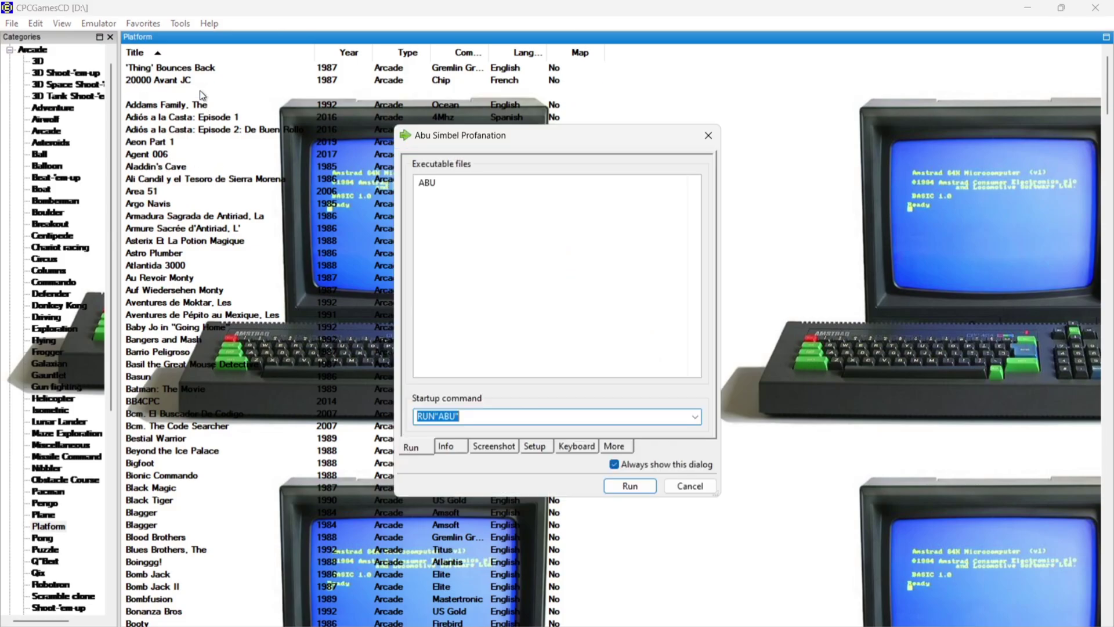
left_click(630, 486)
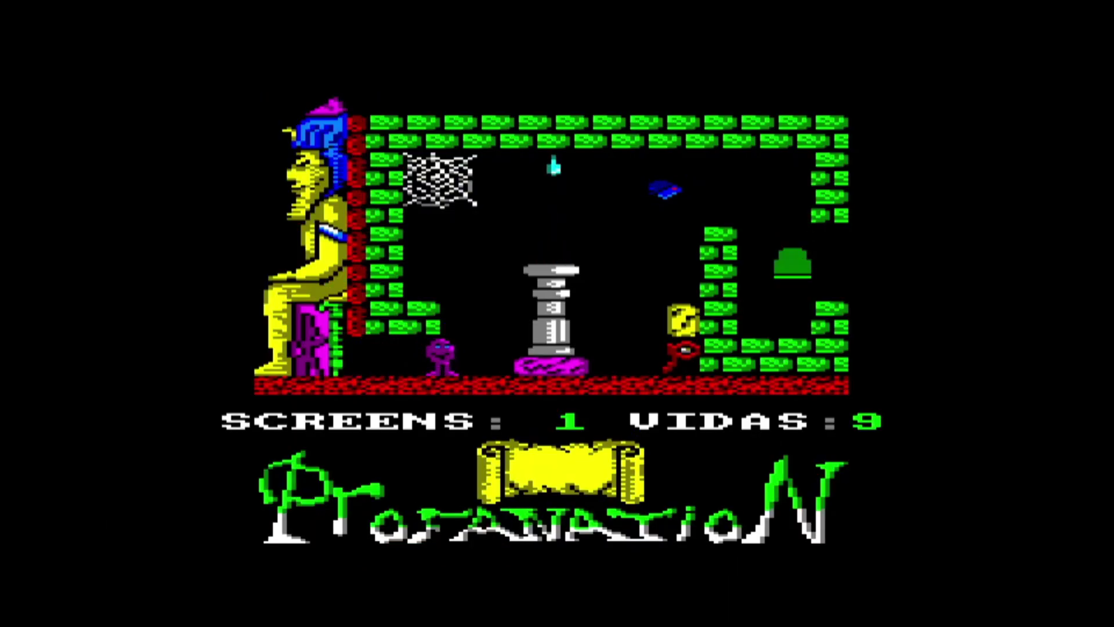
key("Left")
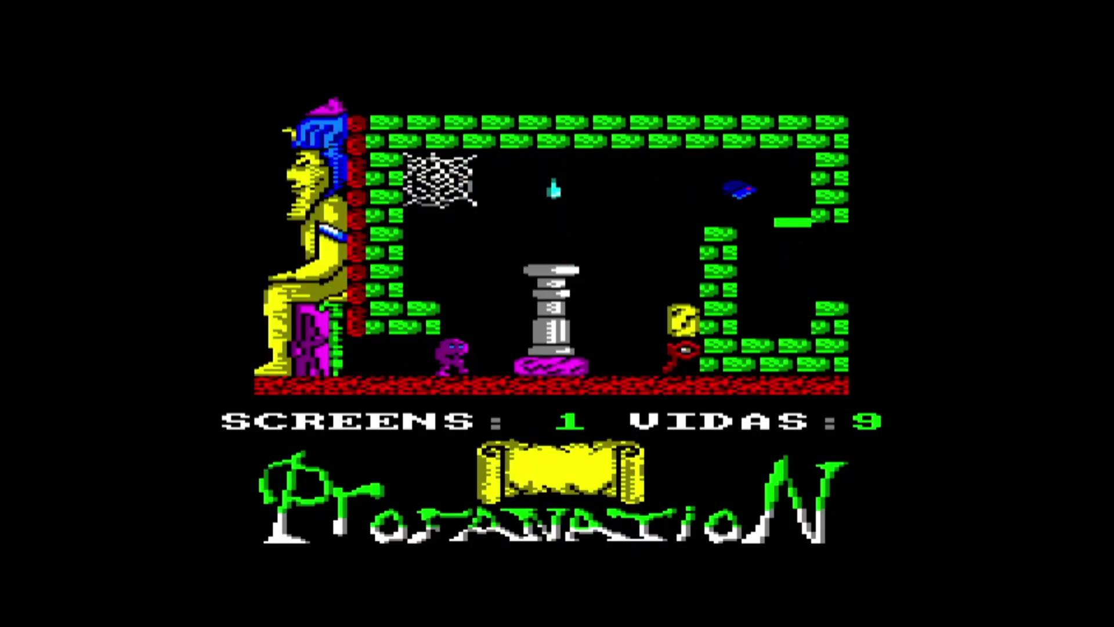
key("Right")
key("Up")
key("Left")
key("Up")
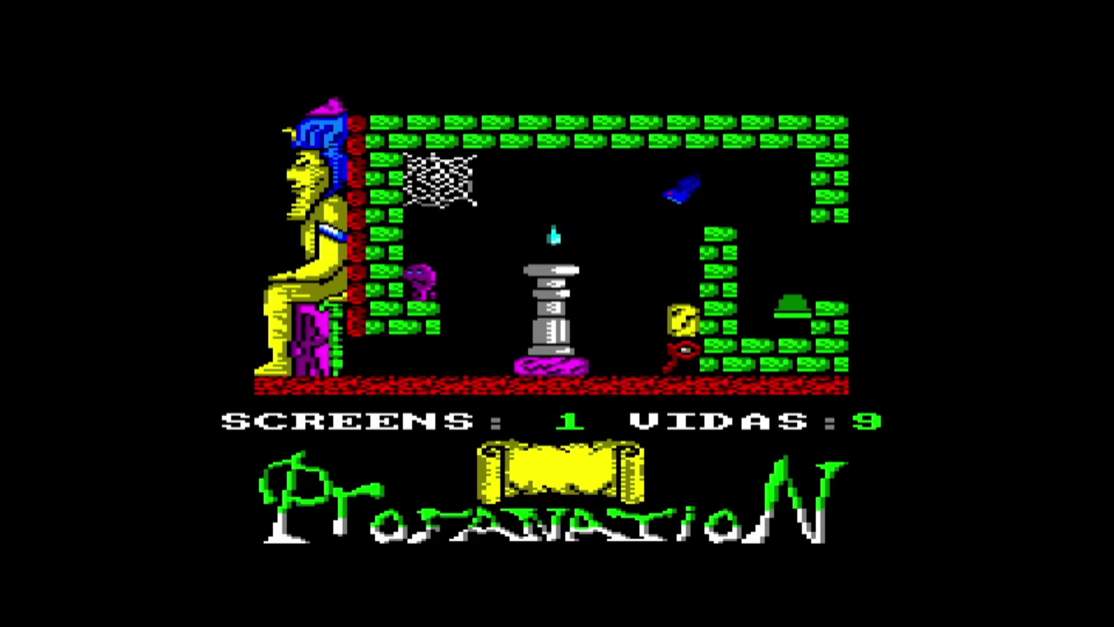
key("Right")
key("Up")
key("Left")
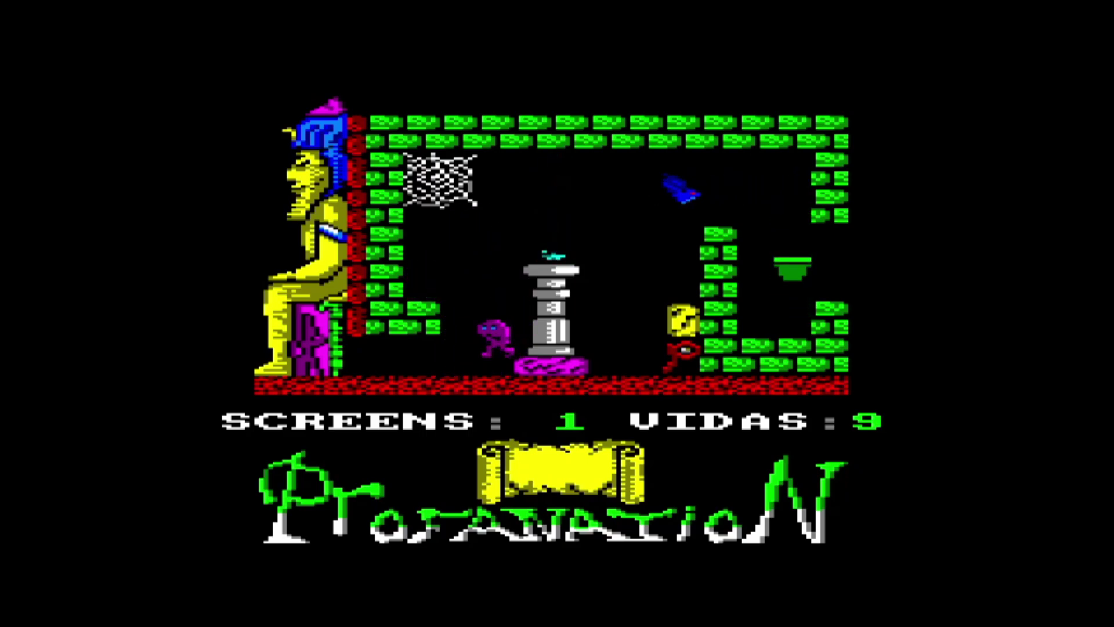
key("Up")
key("Right")
key("Up")
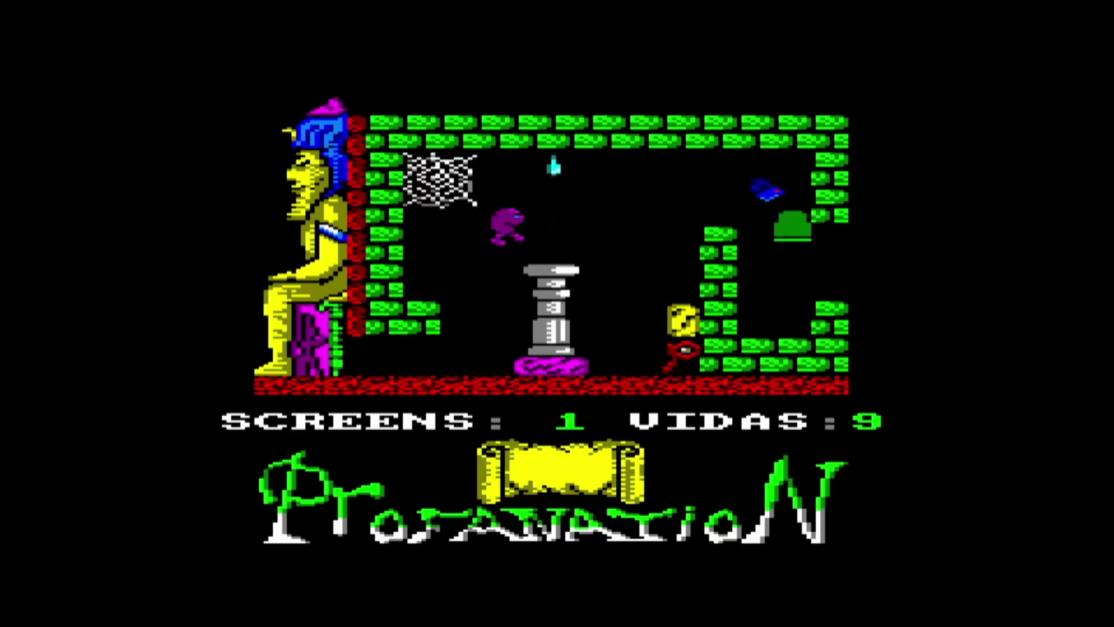
key("Right")
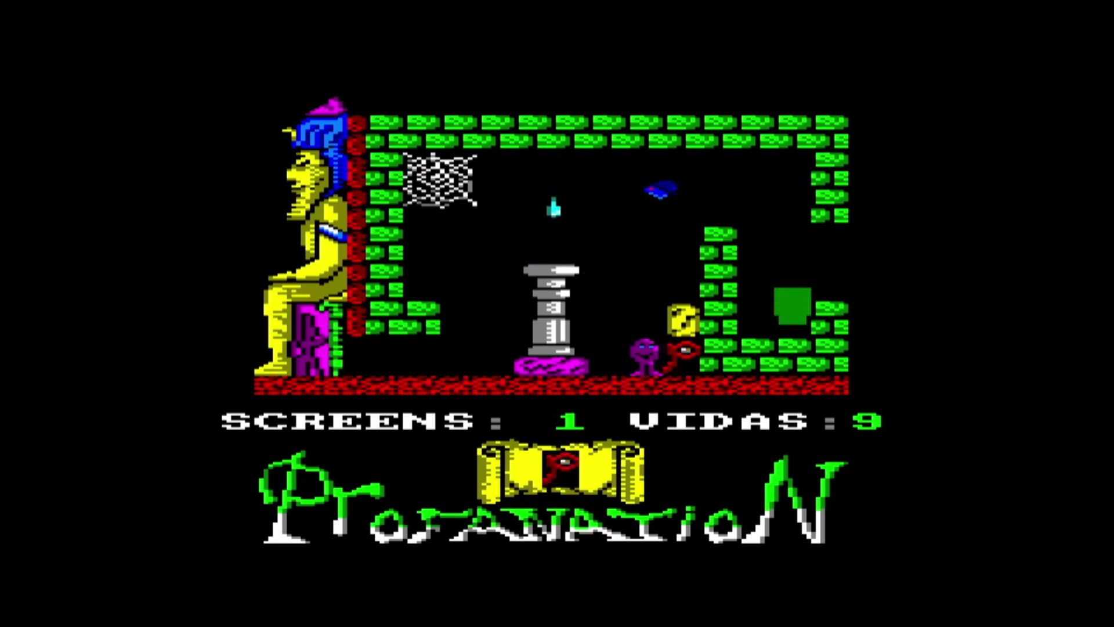
key("Left")
key("Up")
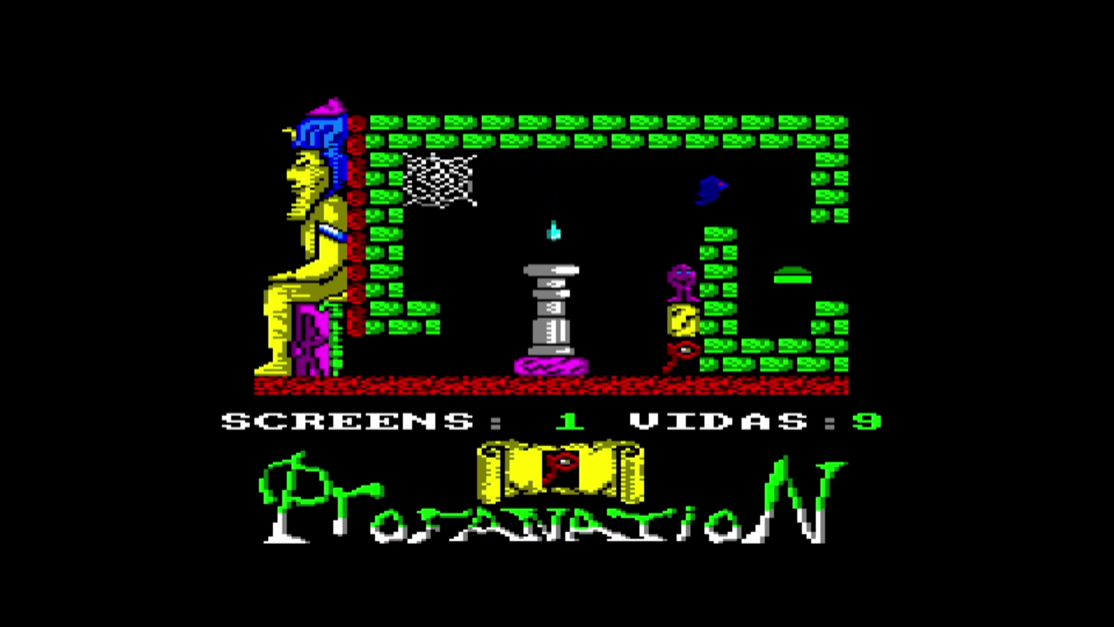
key("Right")
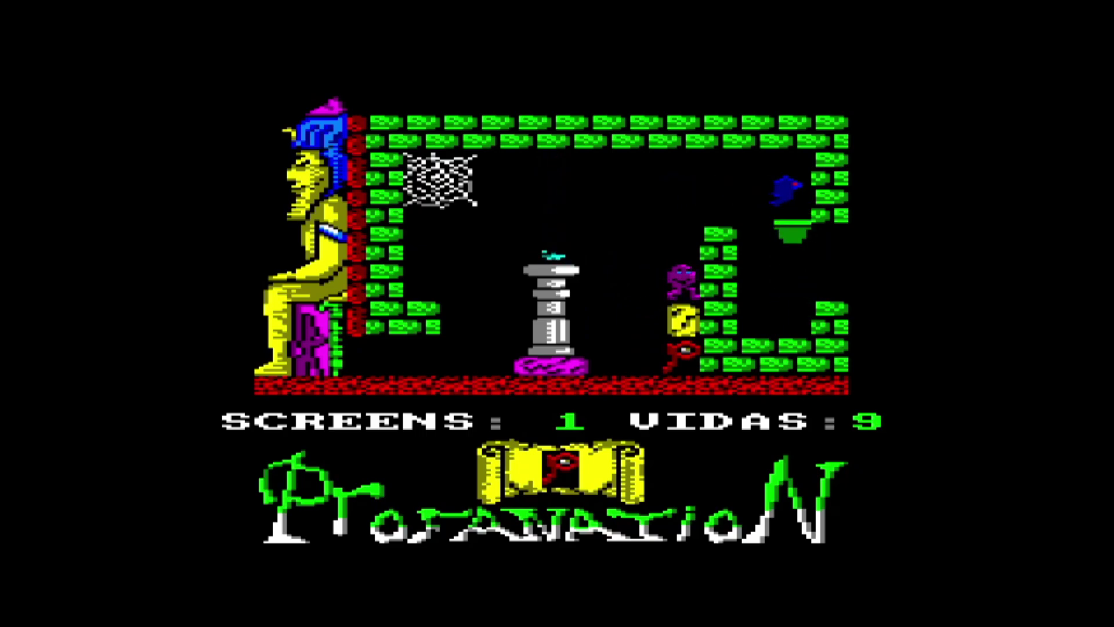
key("Left")
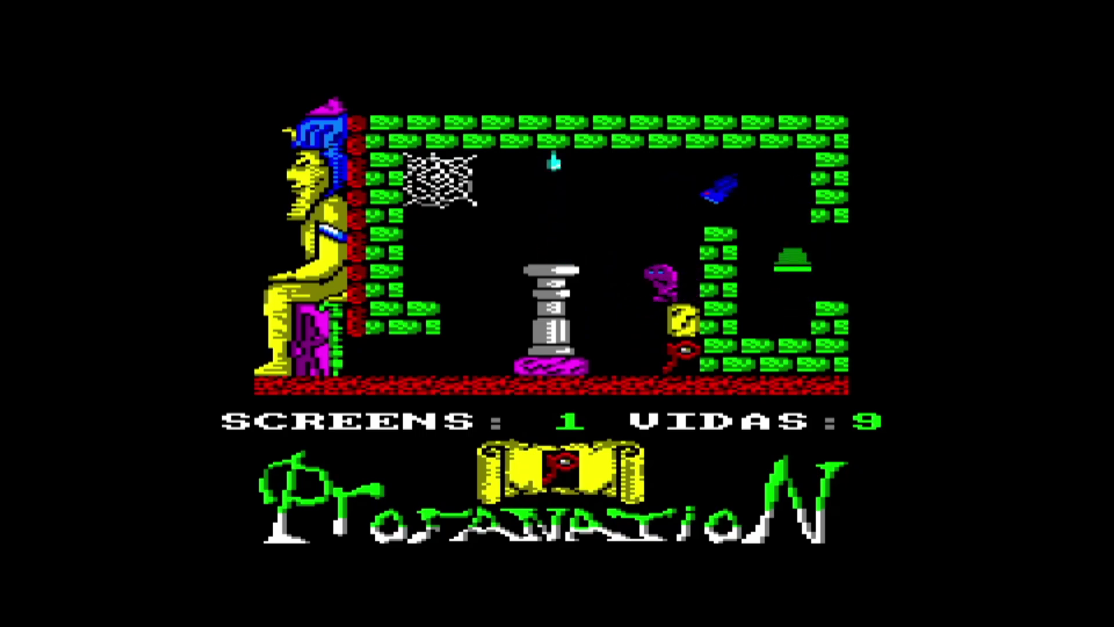
key("Up")
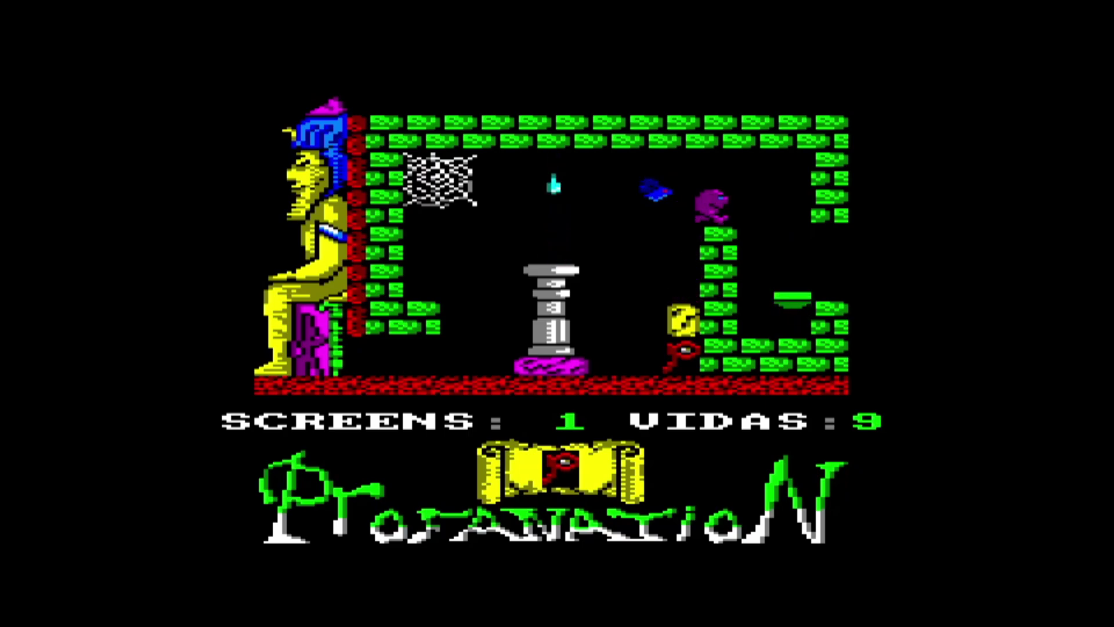